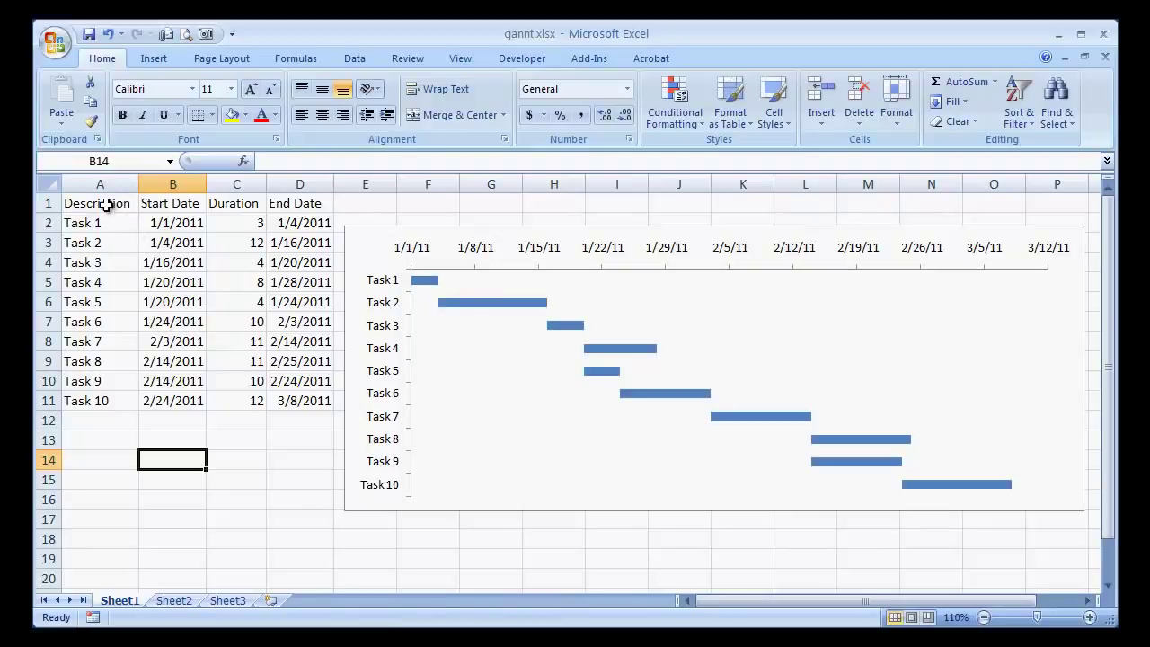
{"action": "left_click", "coordinate": [106, 204]}
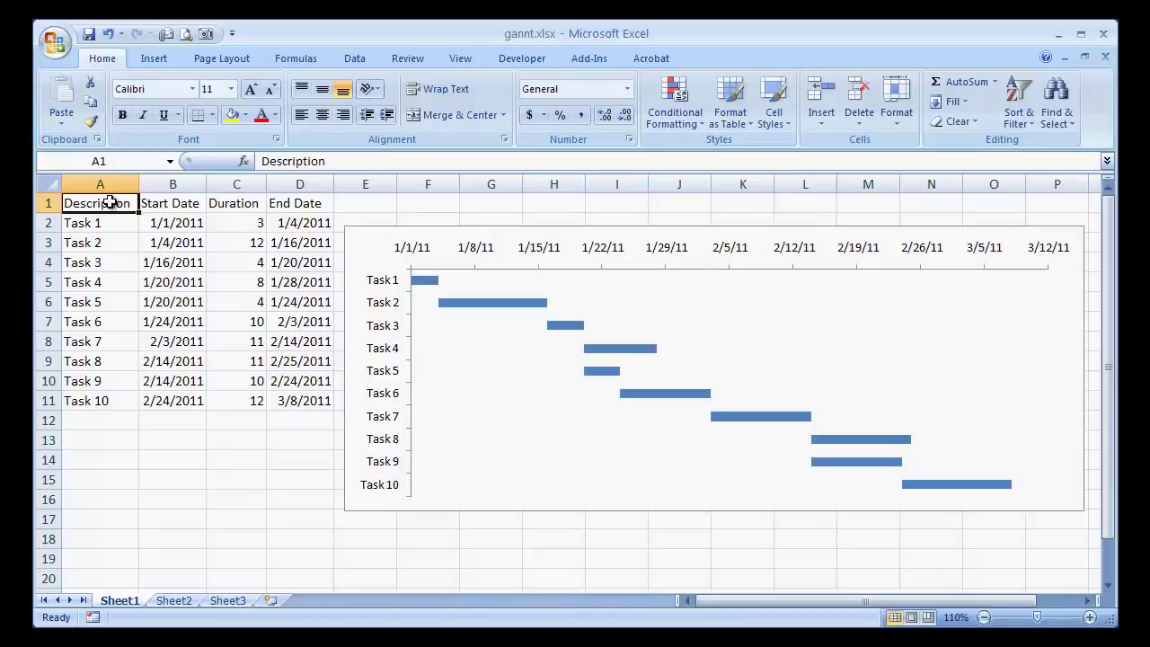
{"action": "left_click", "coordinate": [164, 203]}
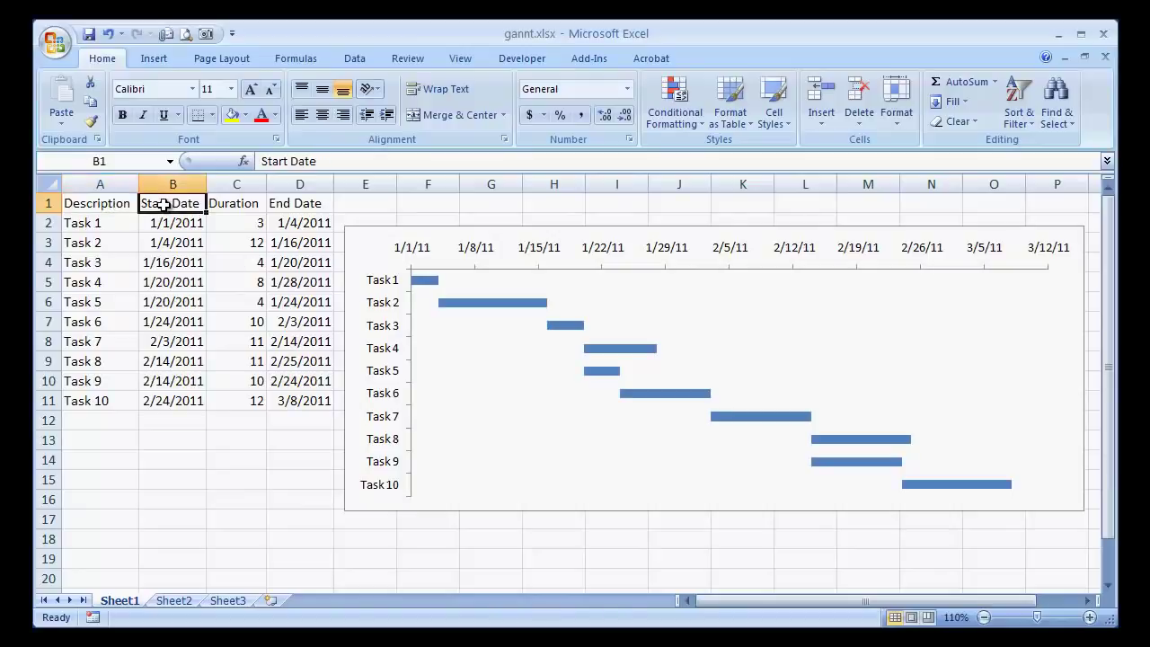
{"action": "left_click", "coordinate": [237, 205]}
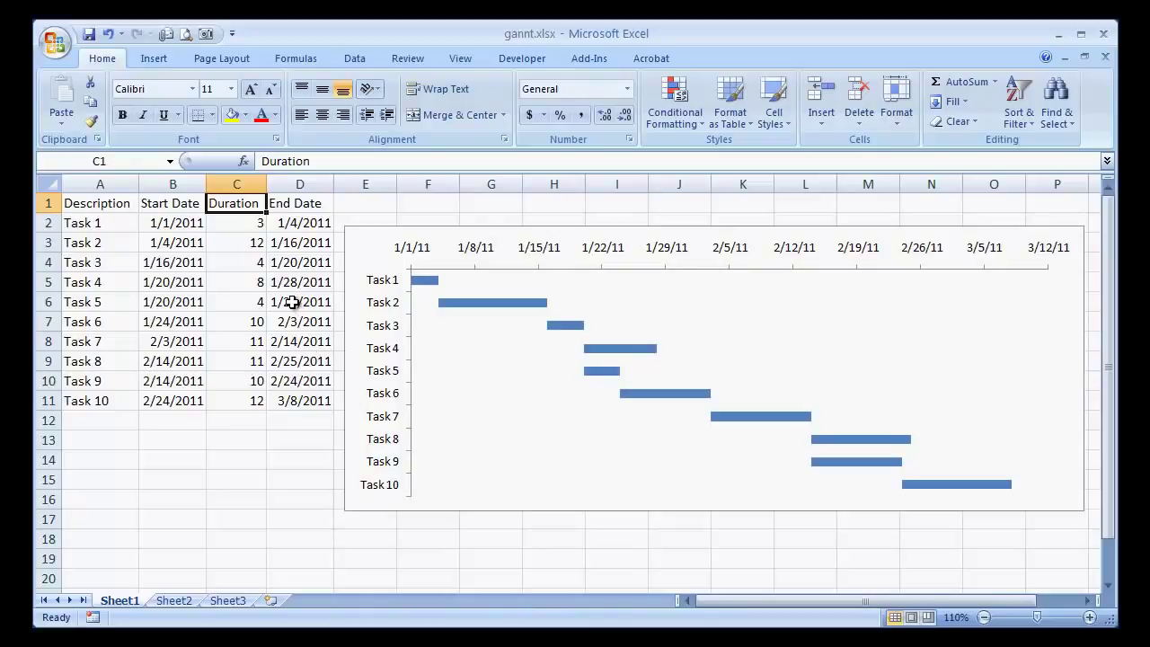
Copy the Description, Start Date and Duration columns (A1:C11) from Sheet1 and paste them at A1 on Sheet2.
{"action": "left_click", "coordinate": [116, 205]}
{"action": "left_click_drag", "start_coordinate": [133, 203], "coordinate": [223, 401]}
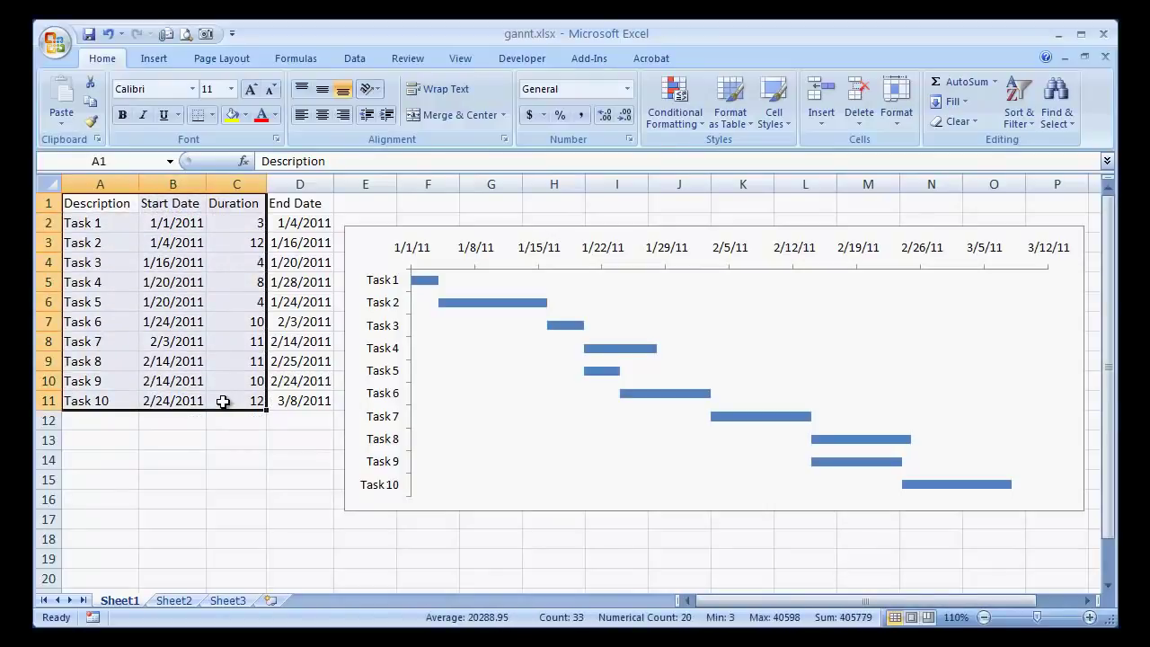
{"action": "key", "text": "ctrl+c"}
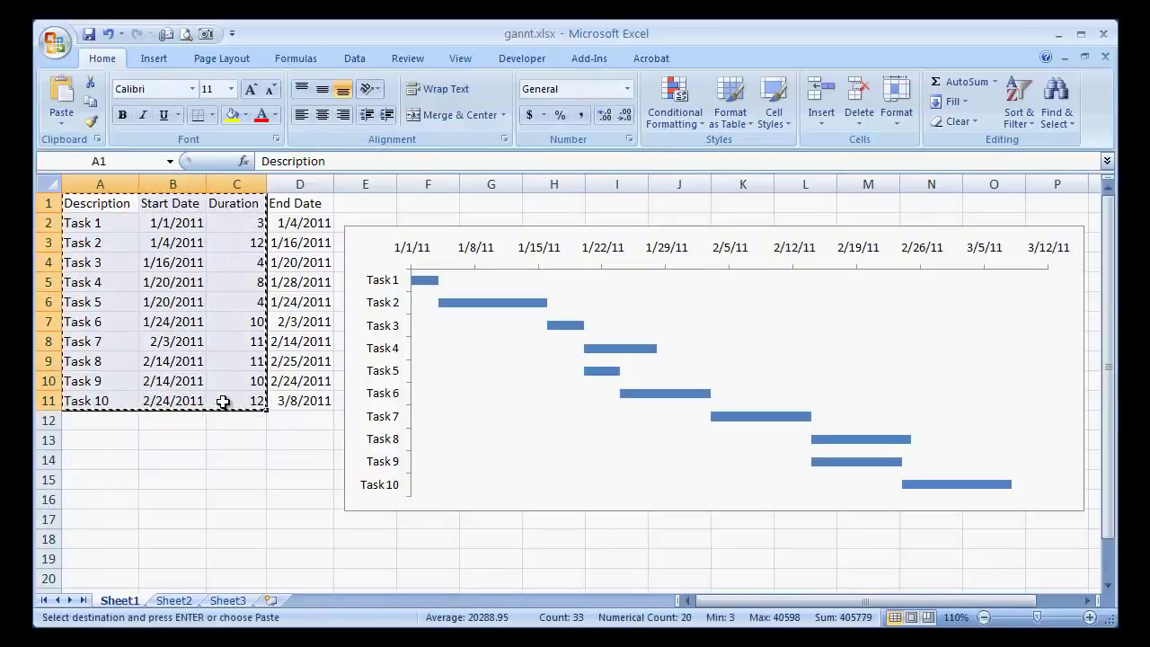
{"action": "left_click", "coordinate": [183, 600]}
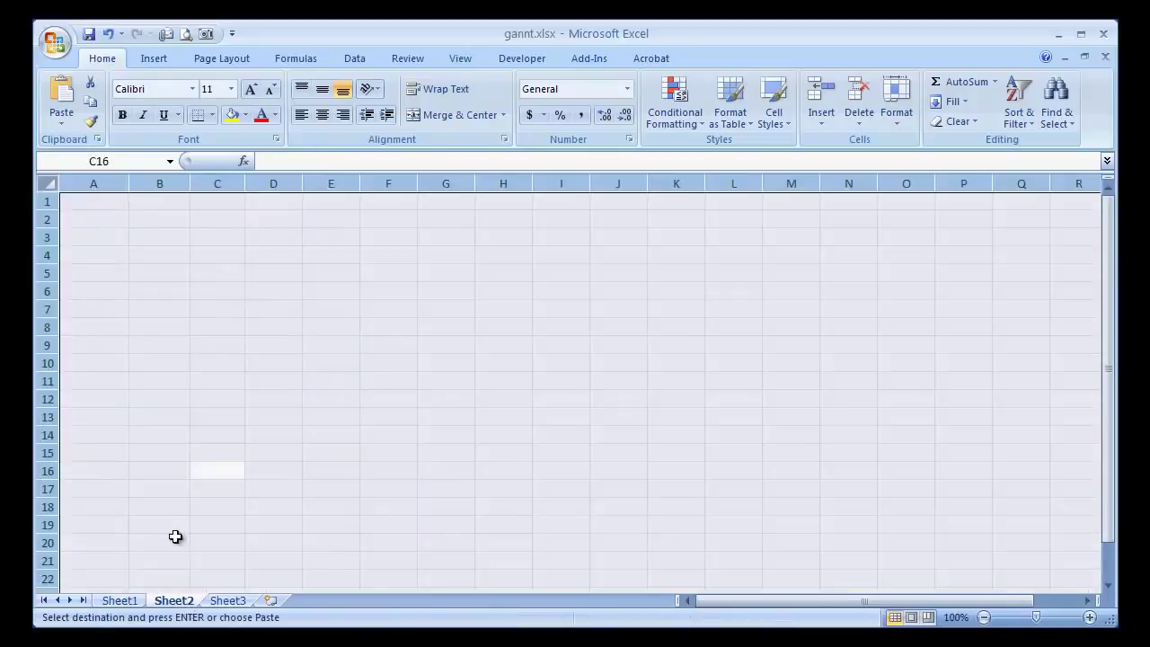
{"action": "left_click", "coordinate": [90, 199]}
{"action": "key", "text": "ctrl+v"}
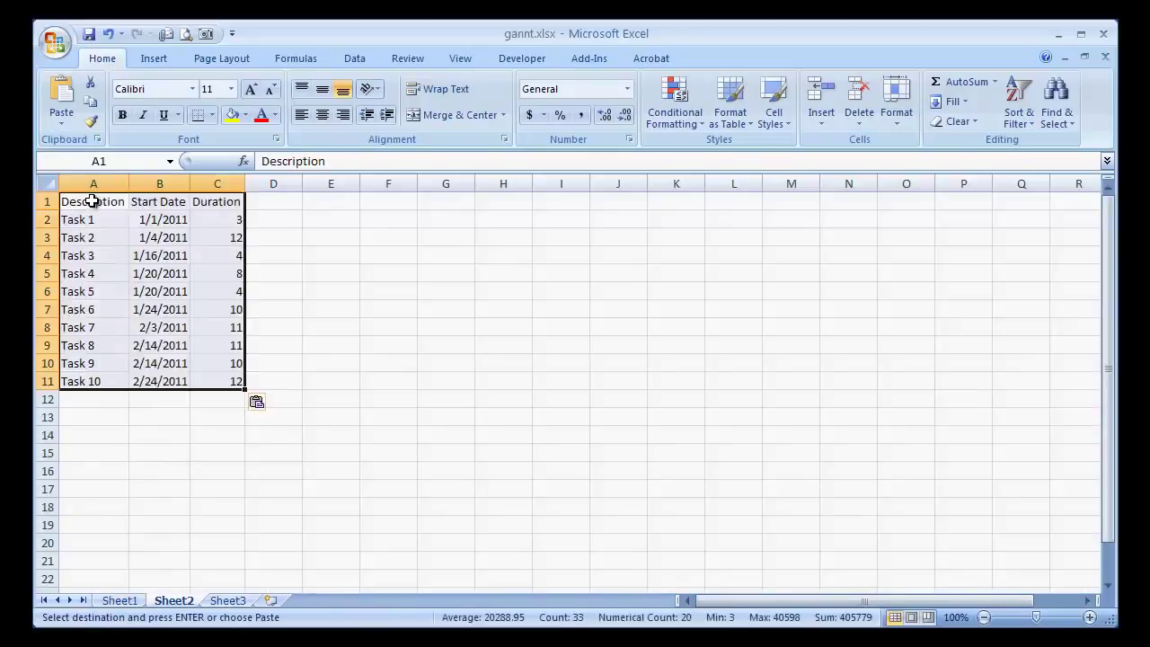
Insert a blank chart from empty cell E2 and move it beside the table, with its upper-left corner at about E3.
{"action": "left_click", "coordinate": [325, 220]}
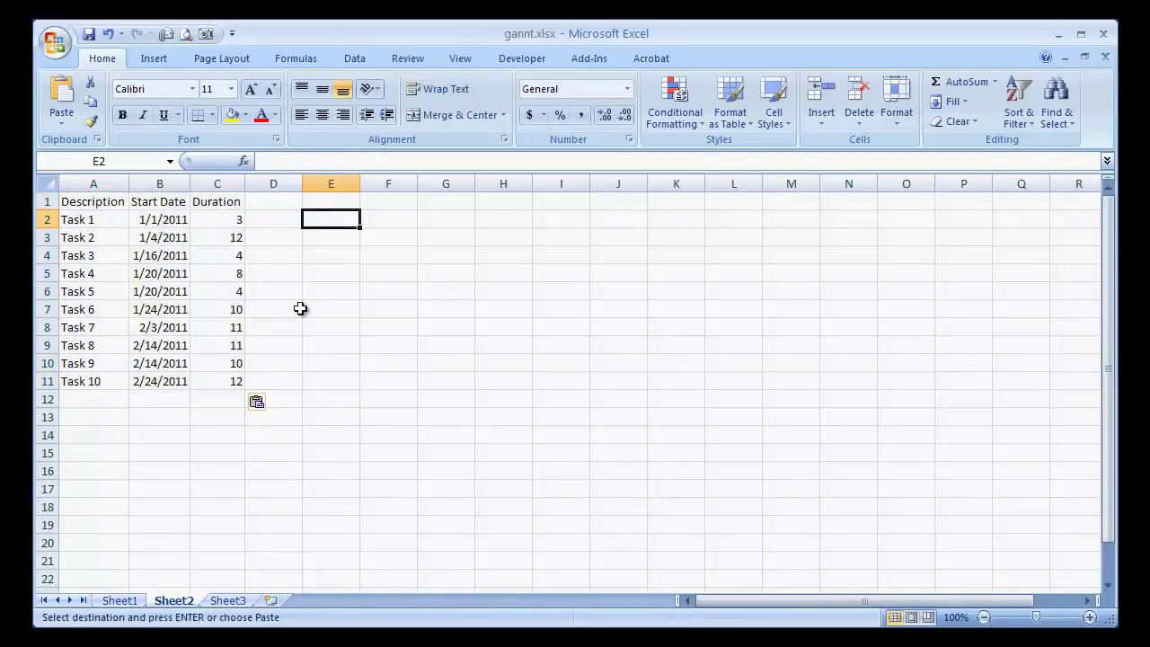
{"action": "key", "text": "alt+F1"}
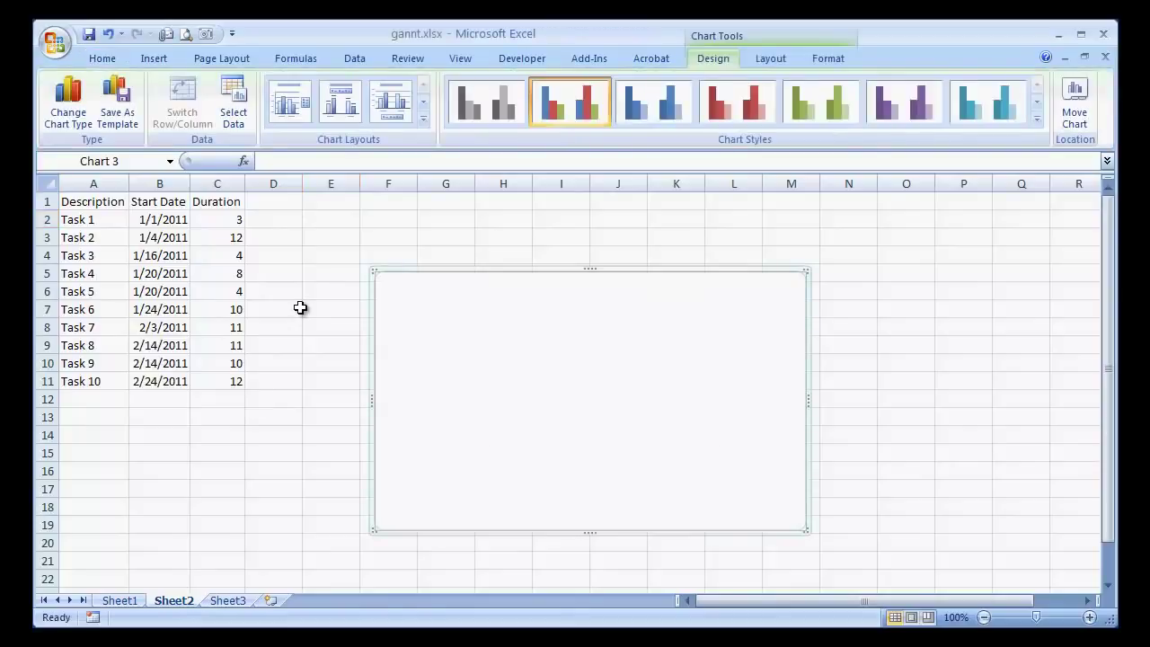
{"action": "left_click_drag", "start_coordinate": [342, 232], "coordinate": [330, 233]}
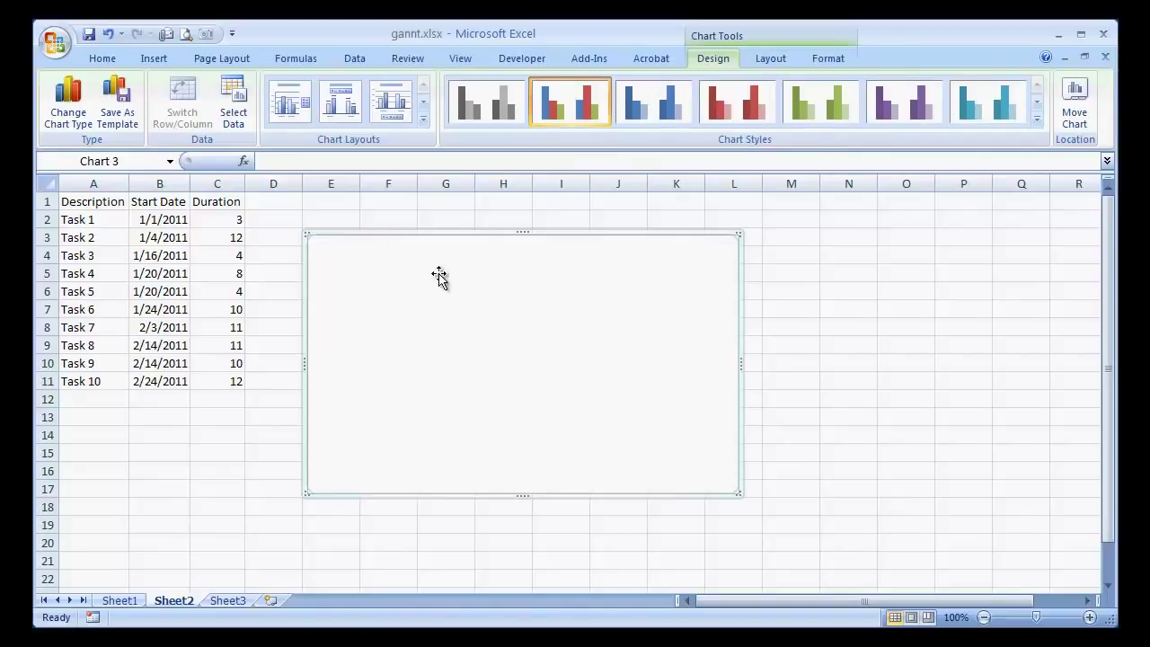
Change the blank chart's type to Stacked Bar.
{"action": "left_click", "coordinate": [71, 111]}
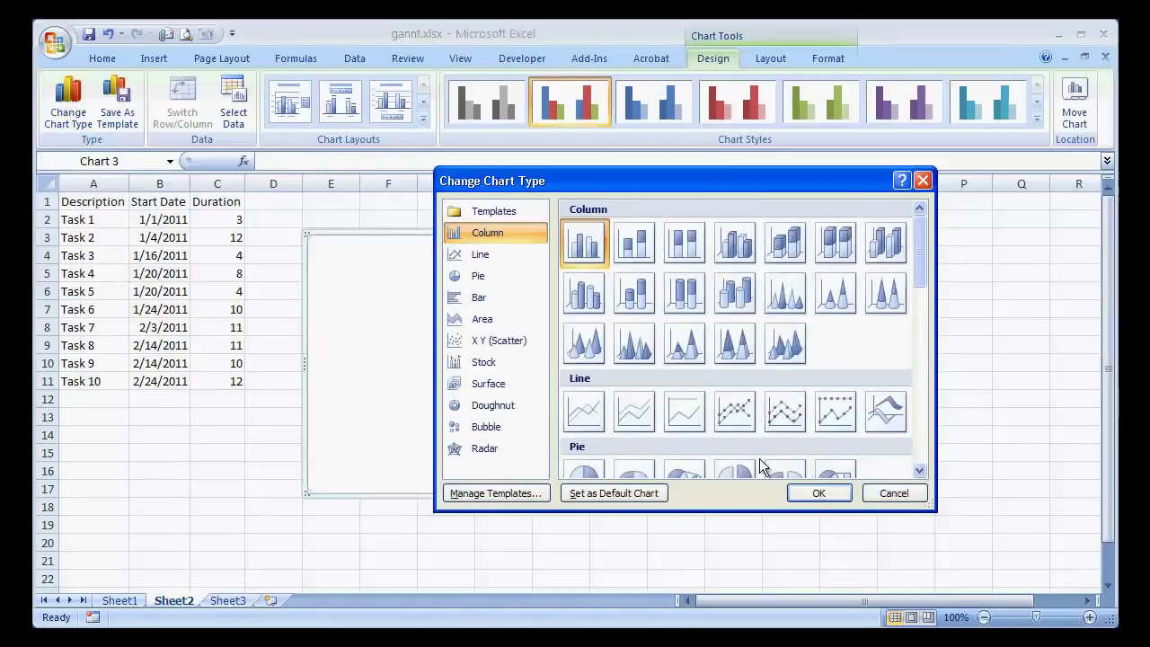
{"action": "left_click", "coordinate": [919, 470]}
{"action": "left_click", "coordinate": [919, 470]}
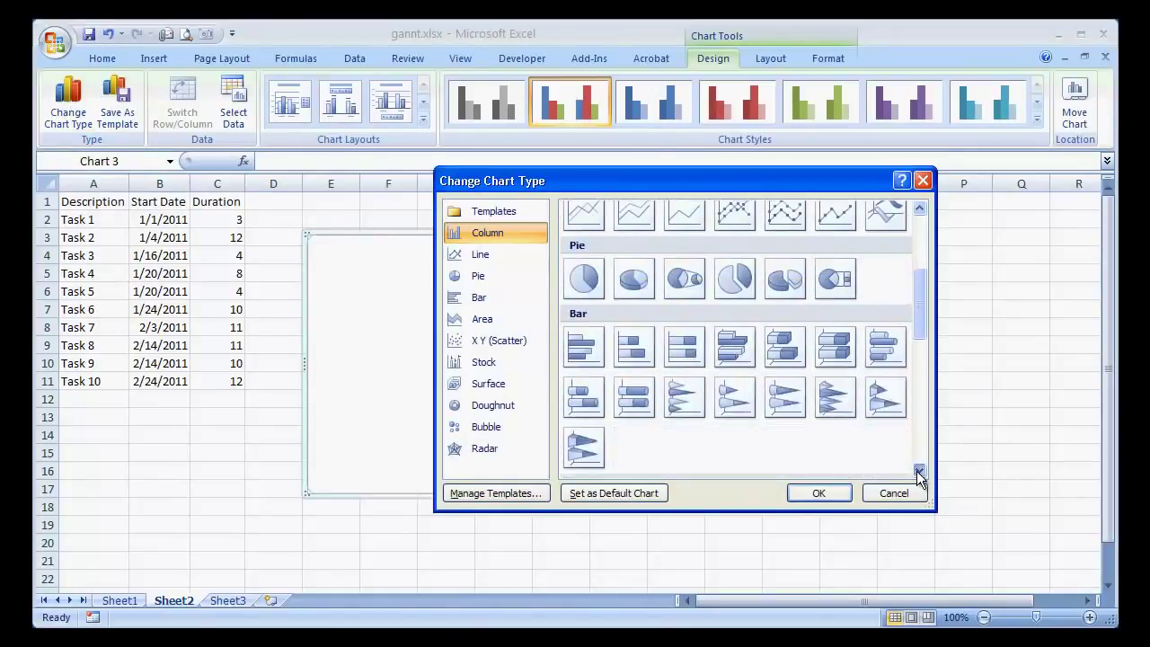
{"action": "left_click", "coordinate": [634, 347]}
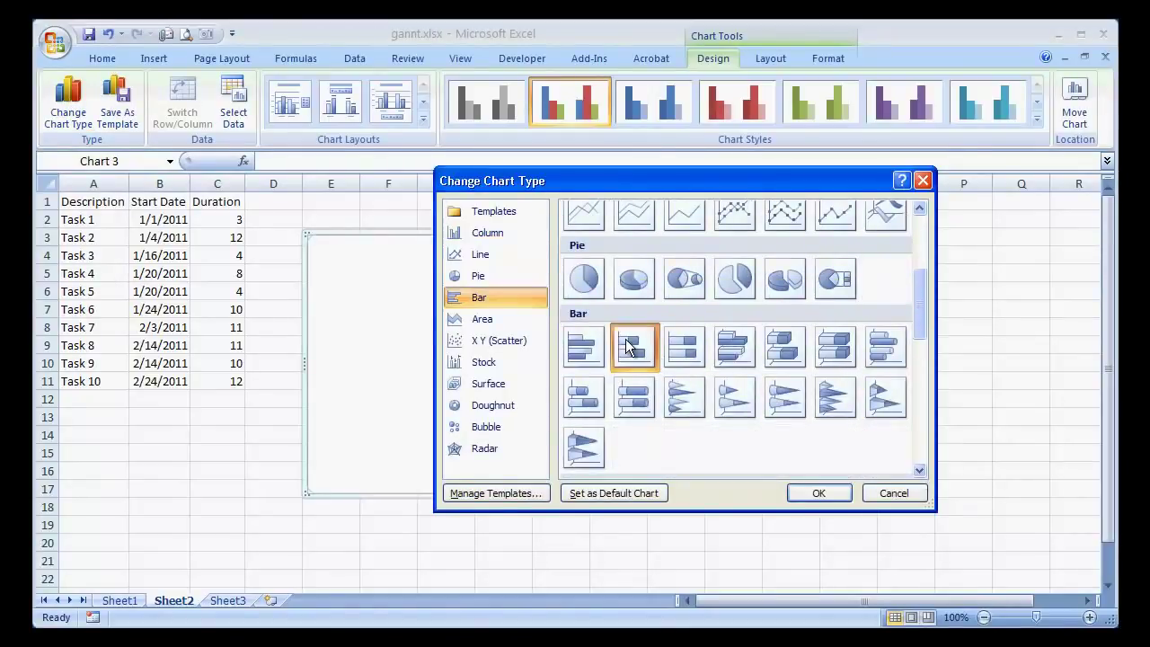
{"action": "left_click", "coordinate": [817, 492]}
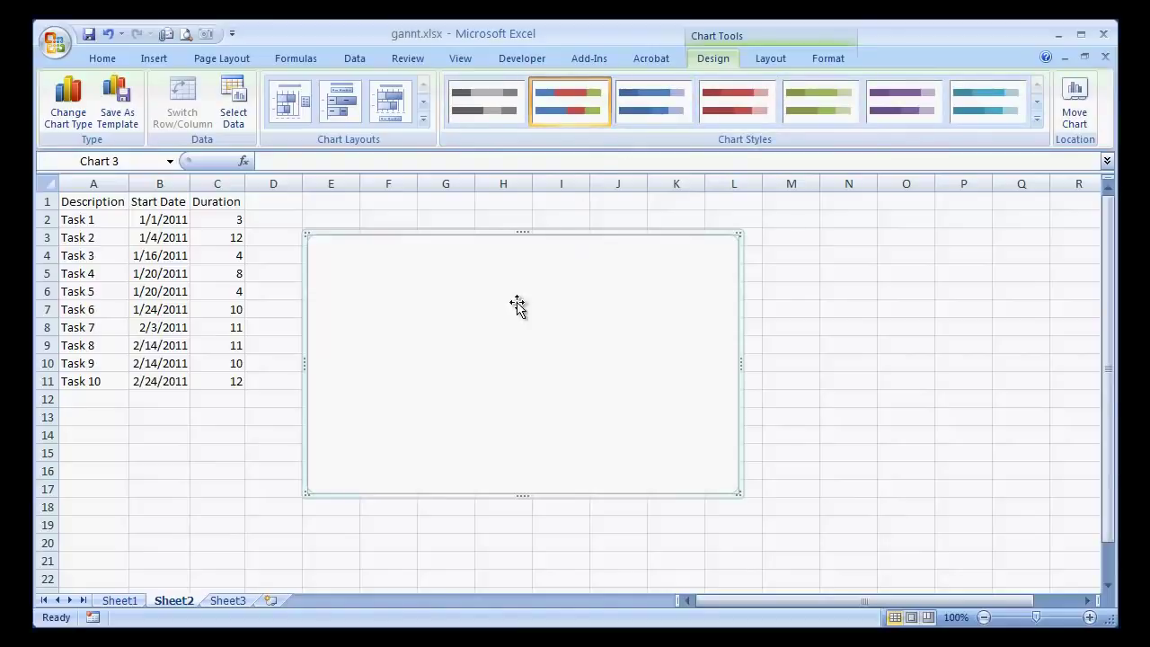
Add a data series to the chart named from C1 (Duration) with the values in C2:C11.
{"action": "left_click", "coordinate": [235, 113]}
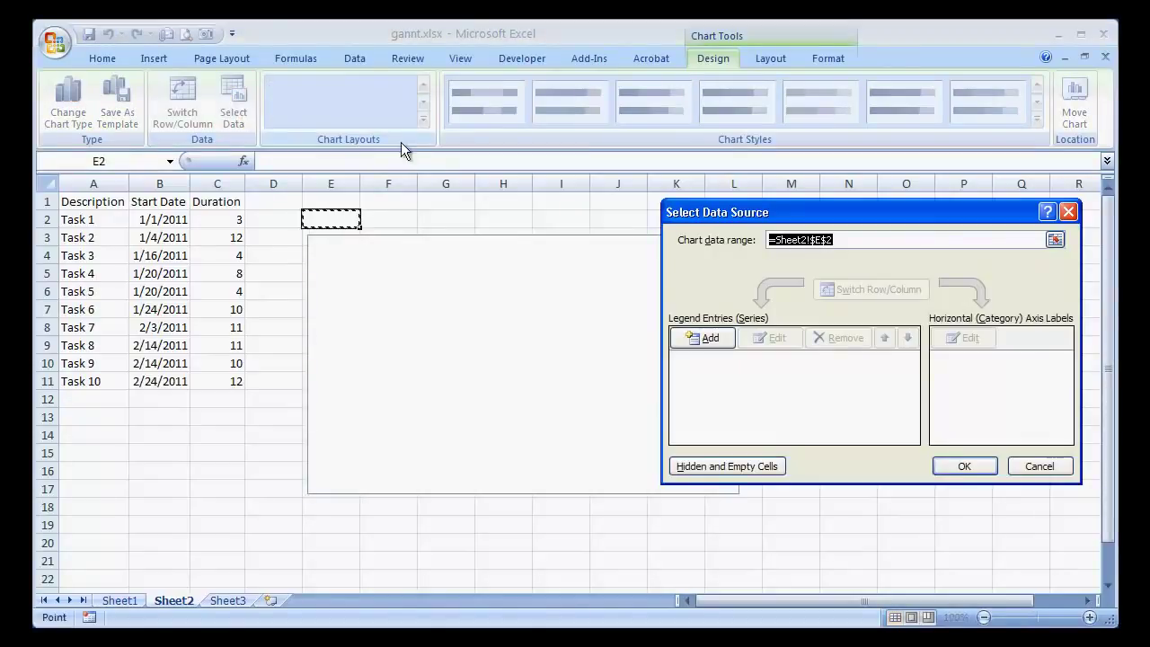
{"action": "left_click_drag", "start_coordinate": [951, 213], "coordinate": [862, 217]}
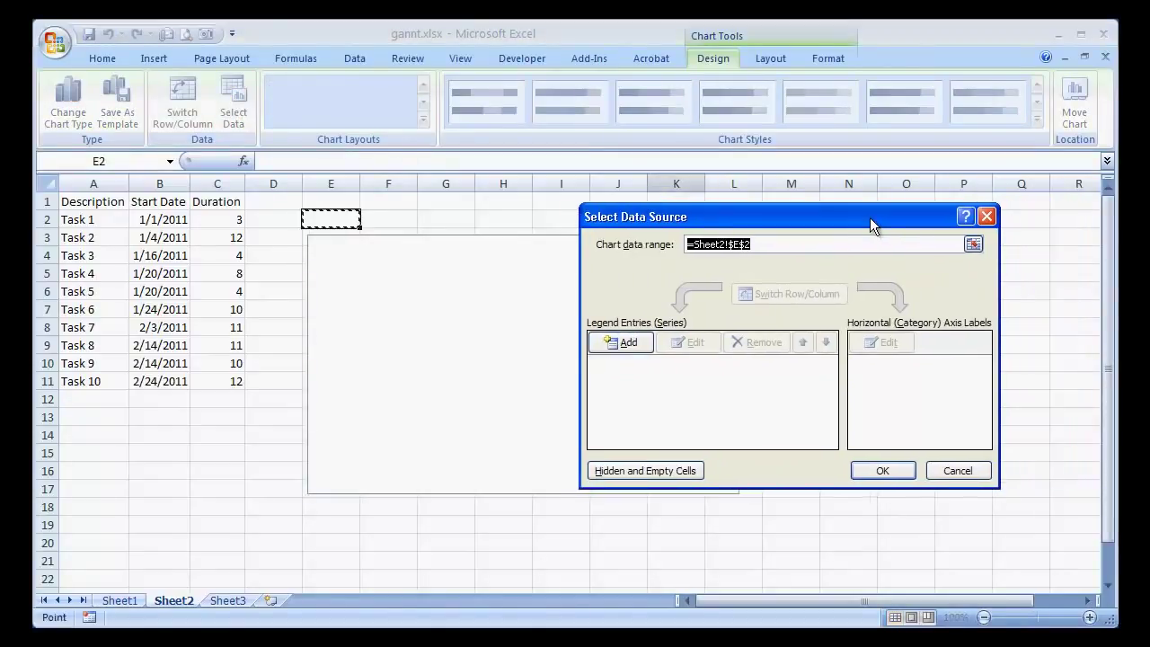
{"action": "left_click", "coordinate": [621, 343]}
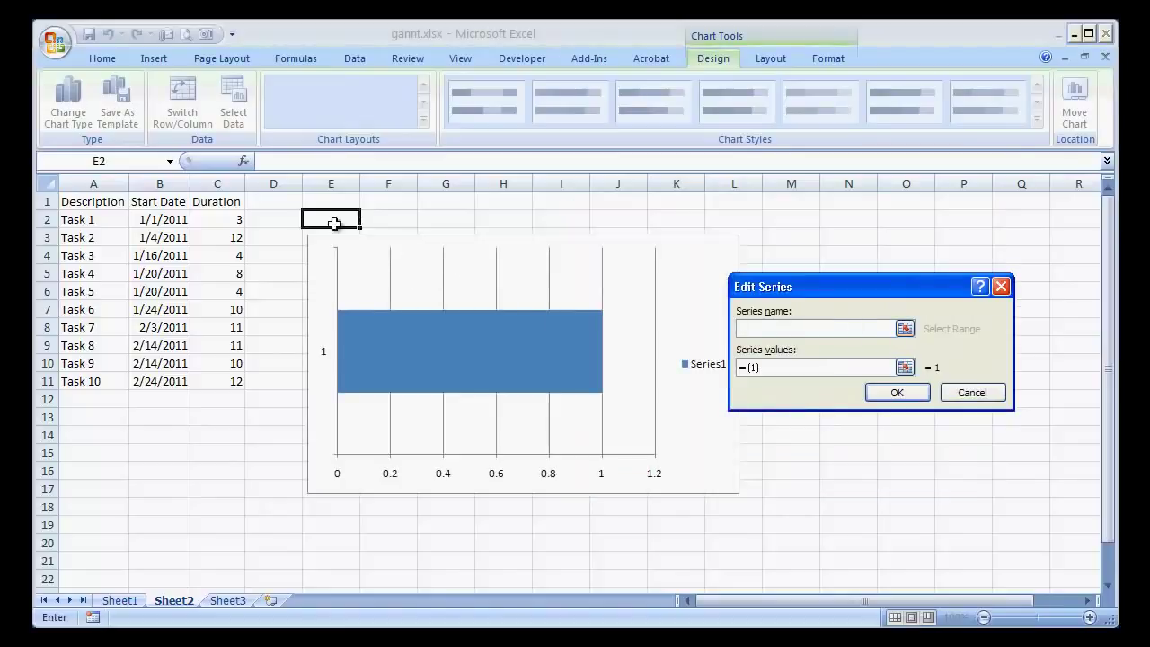
{"action": "left_click", "coordinate": [229, 204]}
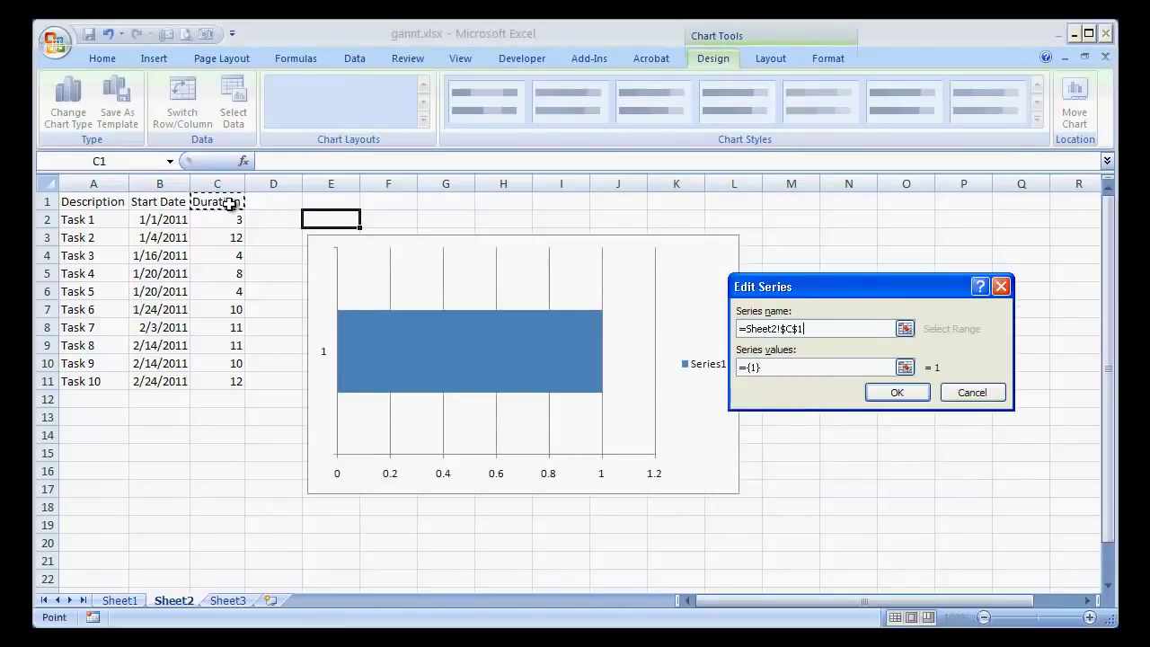
{"action": "left_click", "coordinate": [796, 366]}
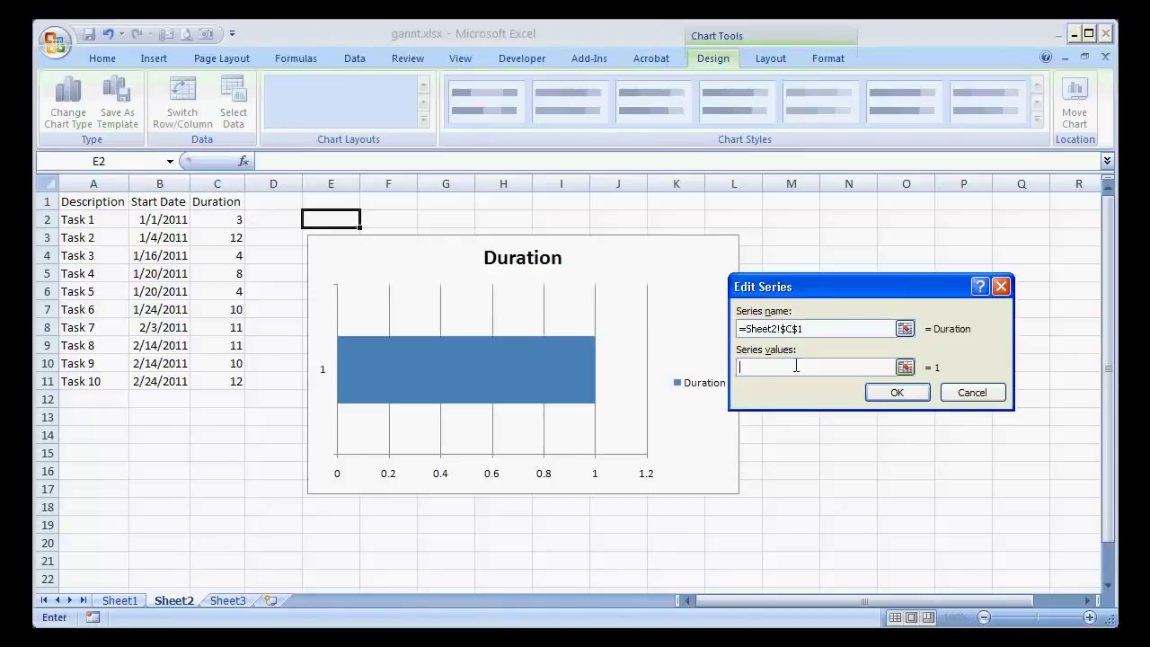
{"action": "left_click_drag", "start_coordinate": [226, 218], "coordinate": [221, 376]}
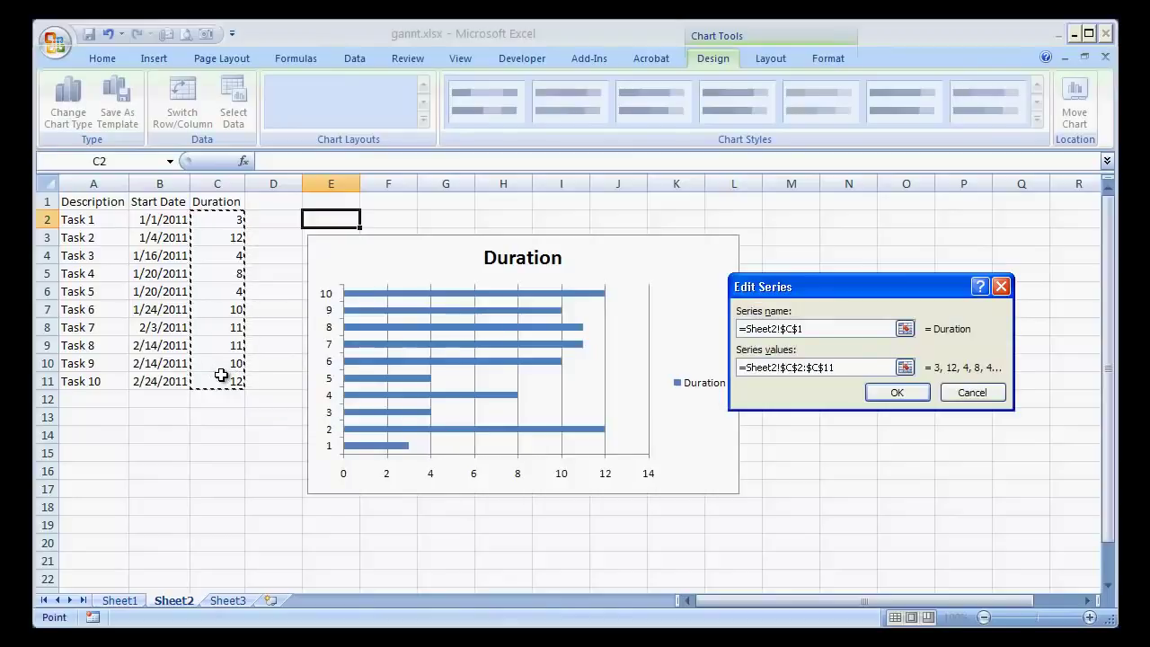
{"action": "left_click", "coordinate": [912, 393]}
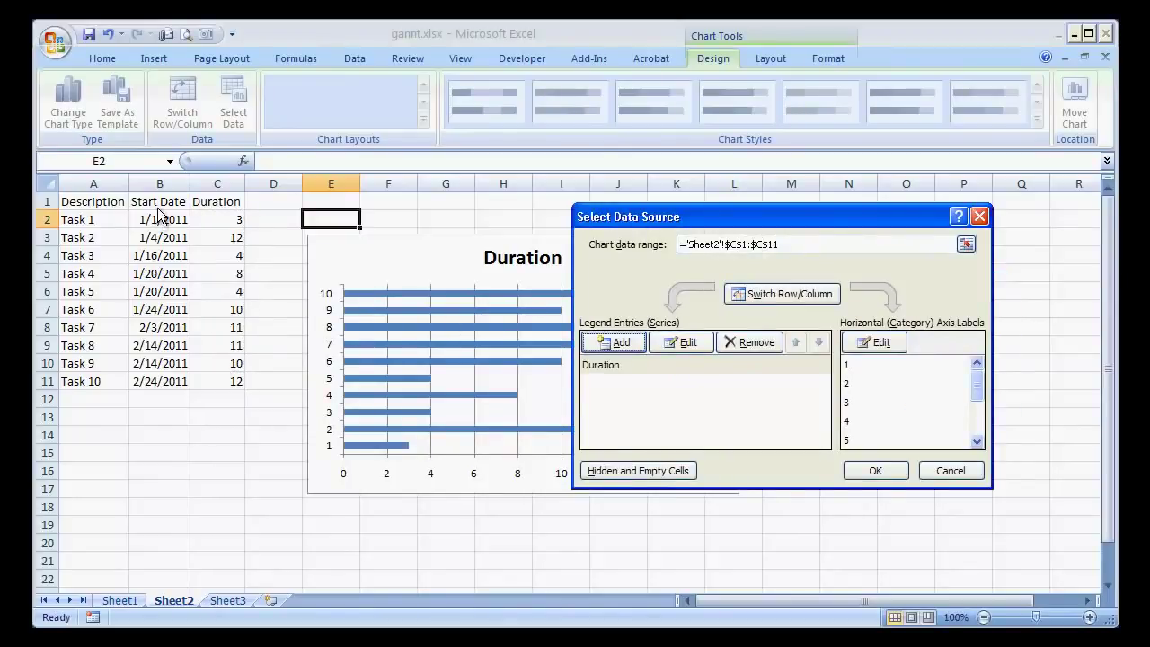
Add a second data series named from B1 (Start Date) with the values in B2:B11.
{"action": "left_click", "coordinate": [616, 346]}
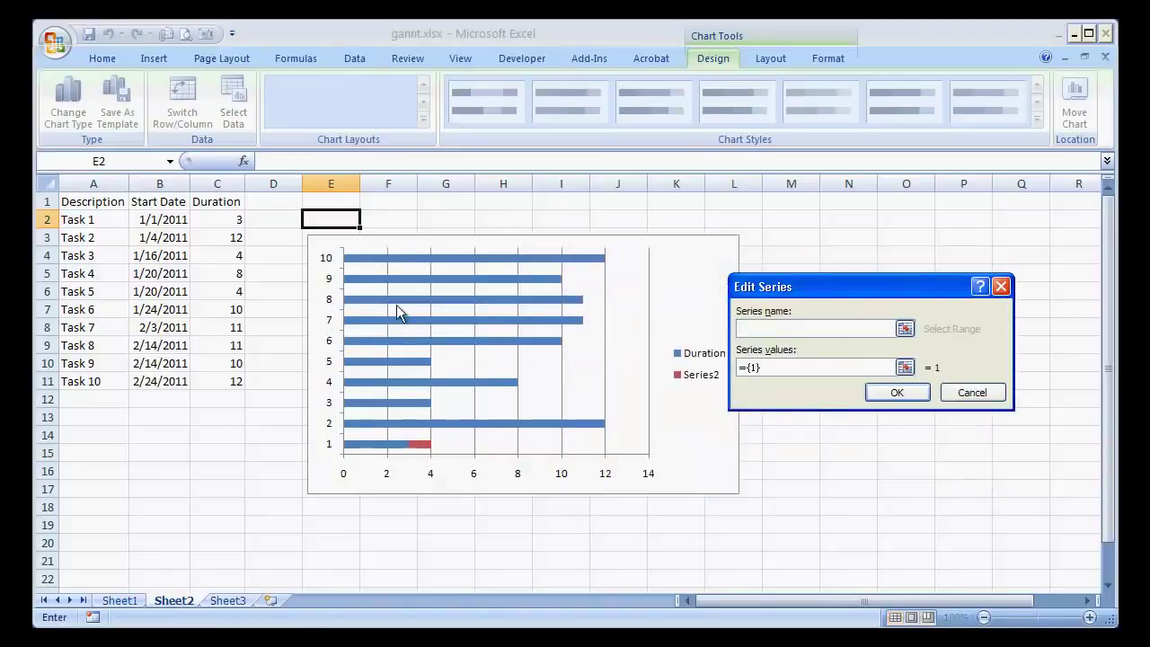
{"action": "left_click", "coordinate": [173, 204]}
{"action": "left_click", "coordinate": [748, 371]}
{"action": "key", "text": "BackSpace"}
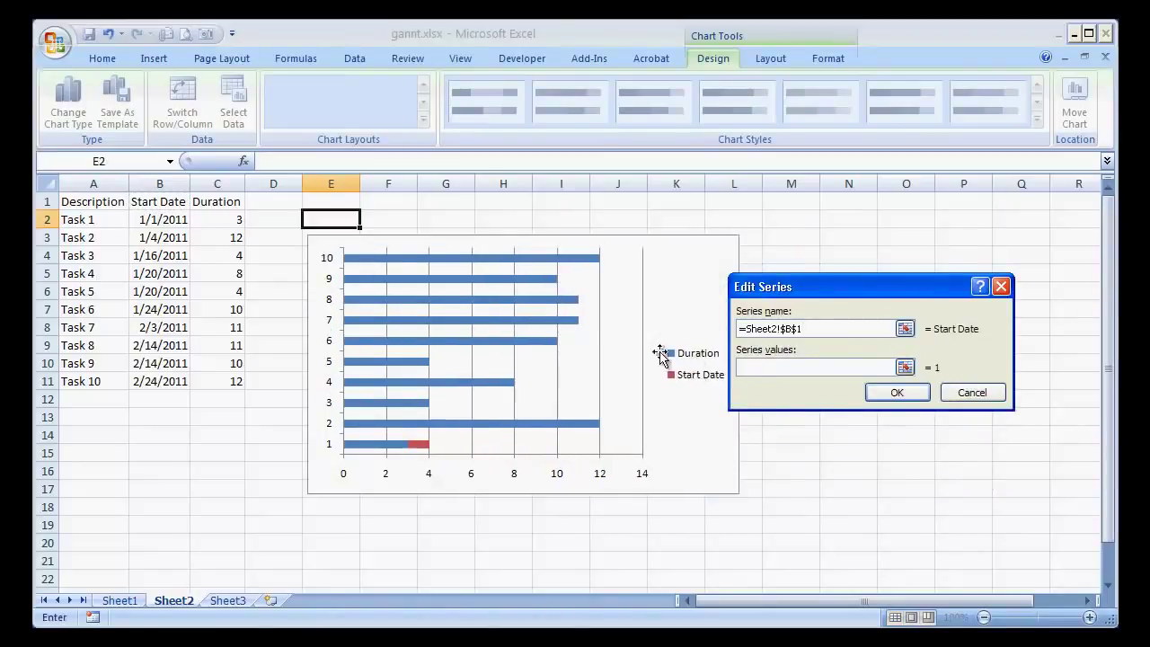
{"action": "left_click_drag", "start_coordinate": [159, 226], "coordinate": [165, 374]}
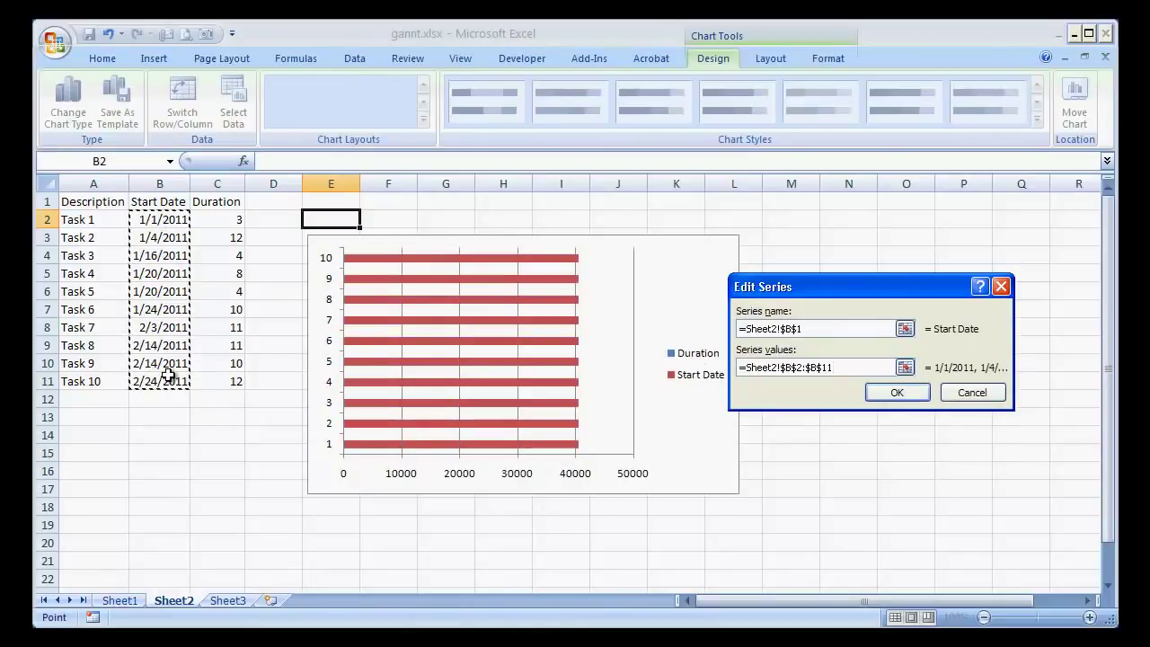
{"action": "left_click", "coordinate": [882, 390]}
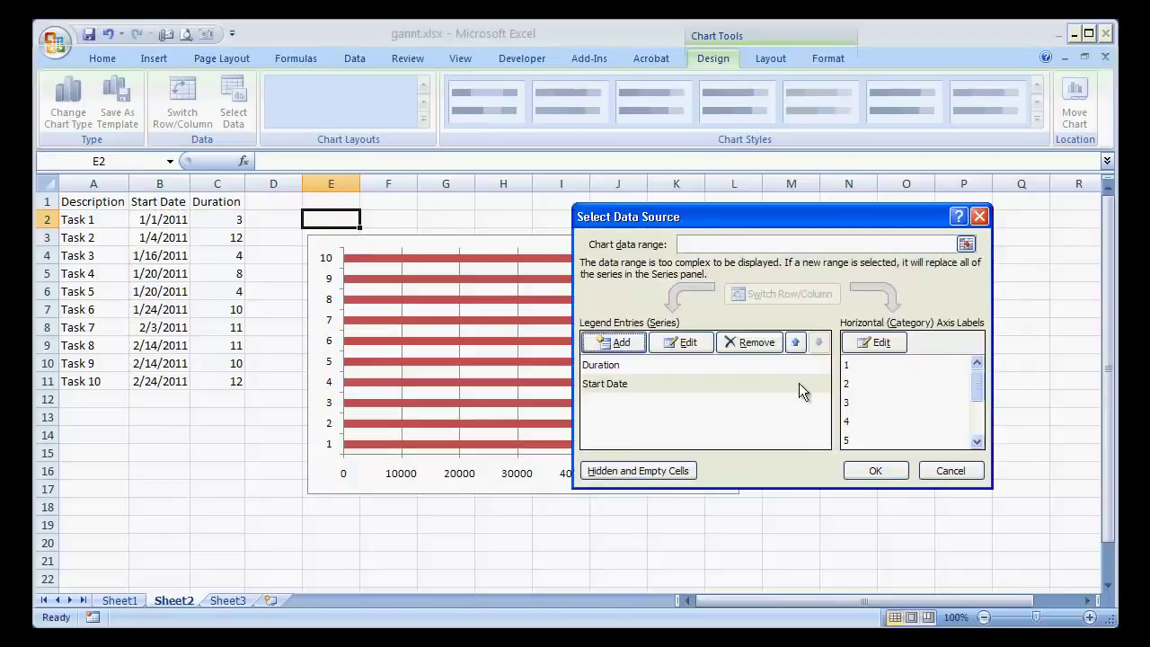
Reorder the chart's series so that Start Date comes before Duration.
{"action": "left_click_drag", "start_coordinate": [778, 217], "coordinate": [849, 213]}
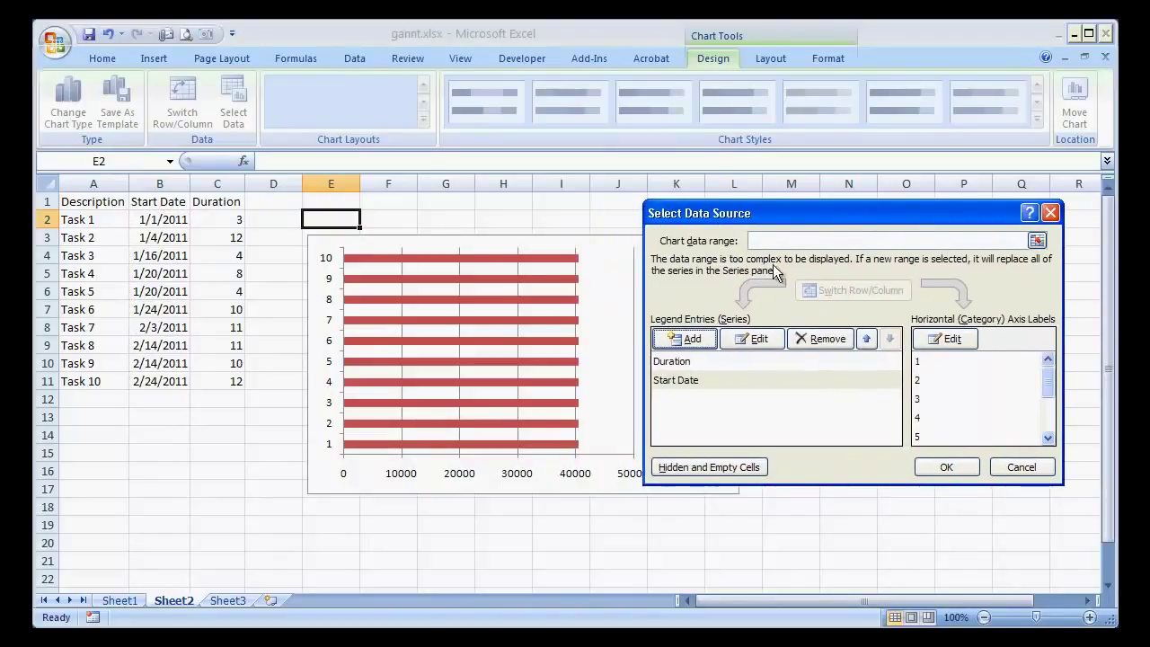
{"action": "left_click_drag", "start_coordinate": [760, 214], "coordinate": [705, 216]}
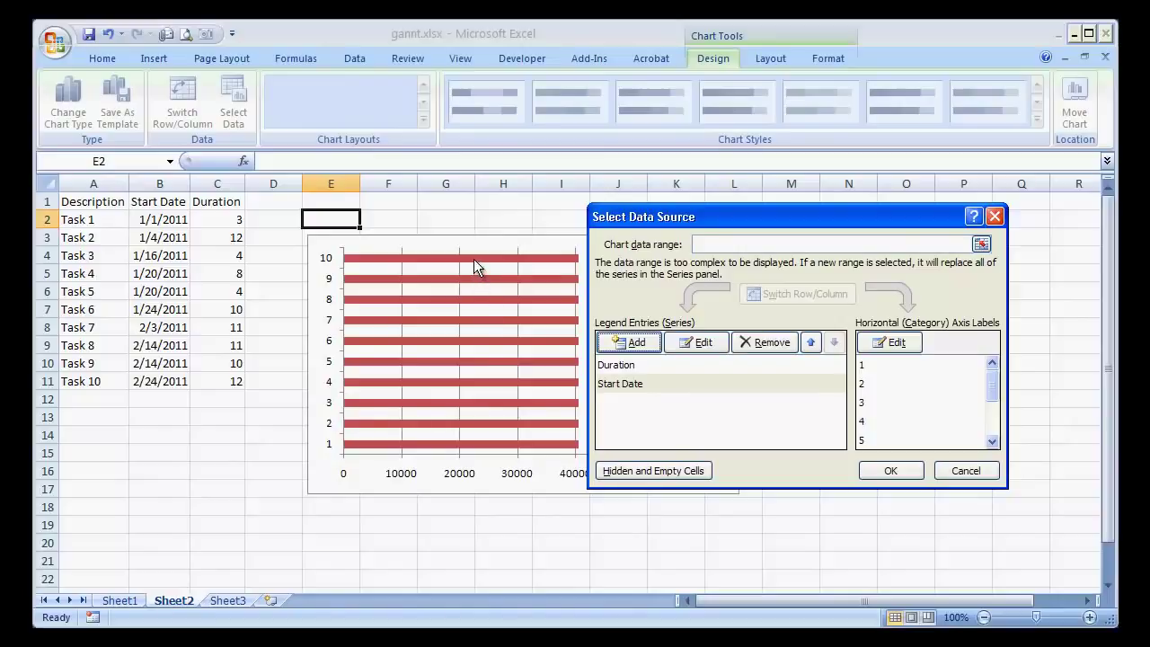
{"action": "left_click", "coordinate": [647, 384]}
{"action": "left_click", "coordinate": [814, 342]}
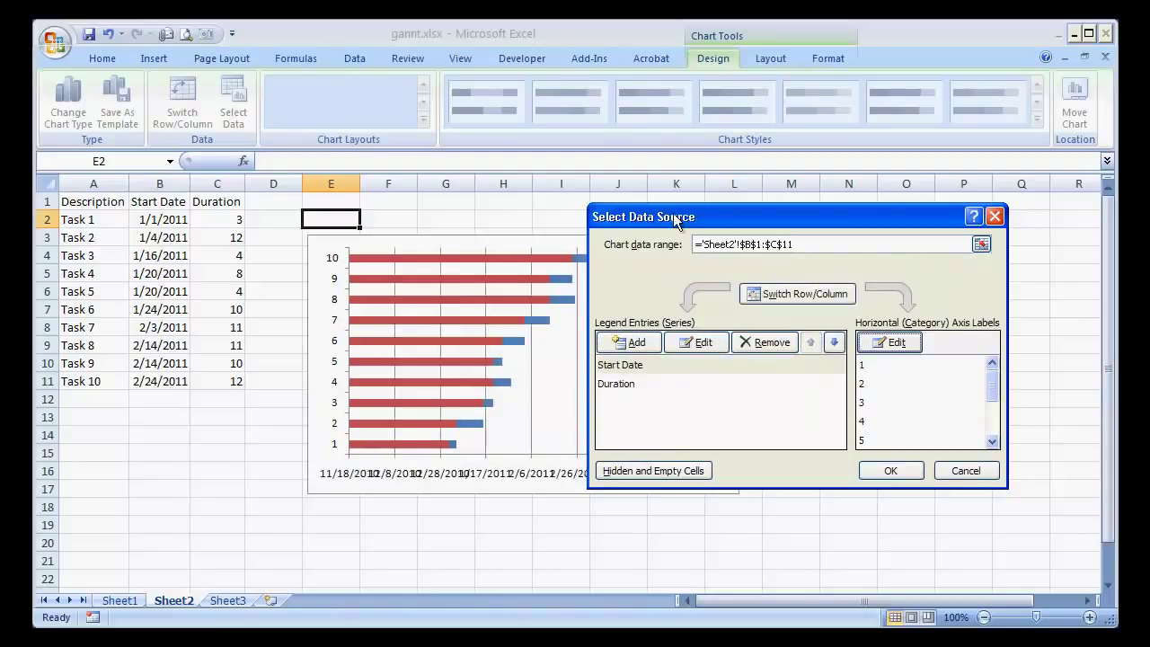
{"action": "left_click_drag", "start_coordinate": [730, 216], "coordinate": [761, 219]}
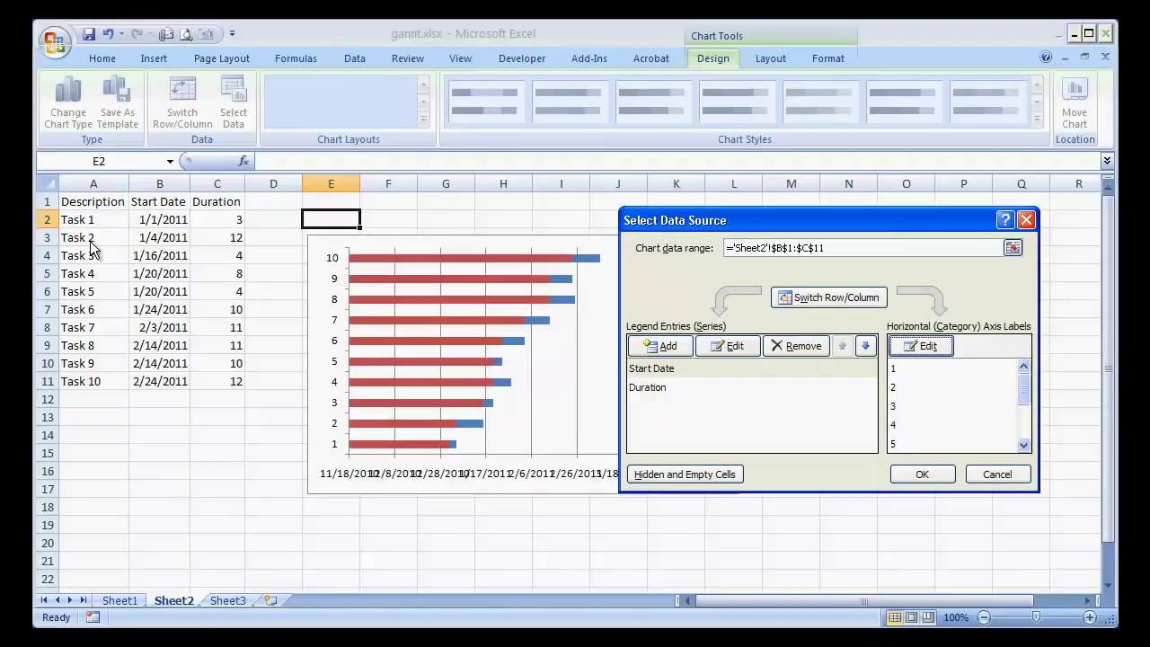
Set the category axis labels to the task names in A2:A11 and apply the data source changes.
{"action": "left_click", "coordinate": [939, 346]}
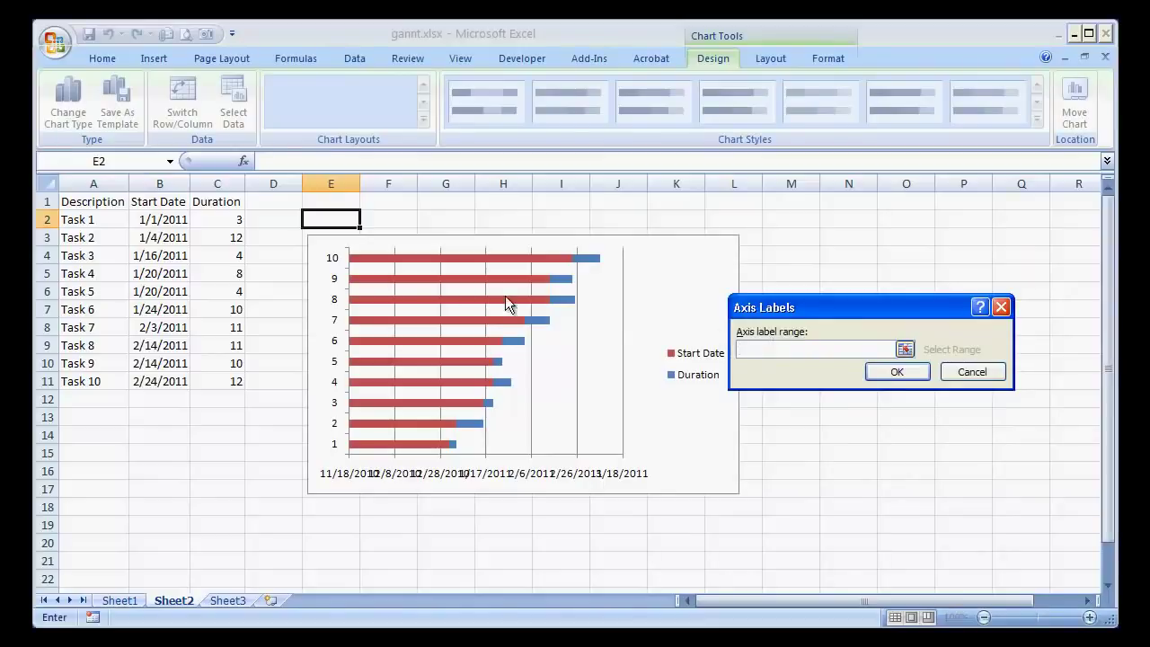
{"action": "left_click", "coordinate": [102, 223]}
{"action": "left_click_drag", "start_coordinate": [102, 223], "coordinate": [111, 377]}
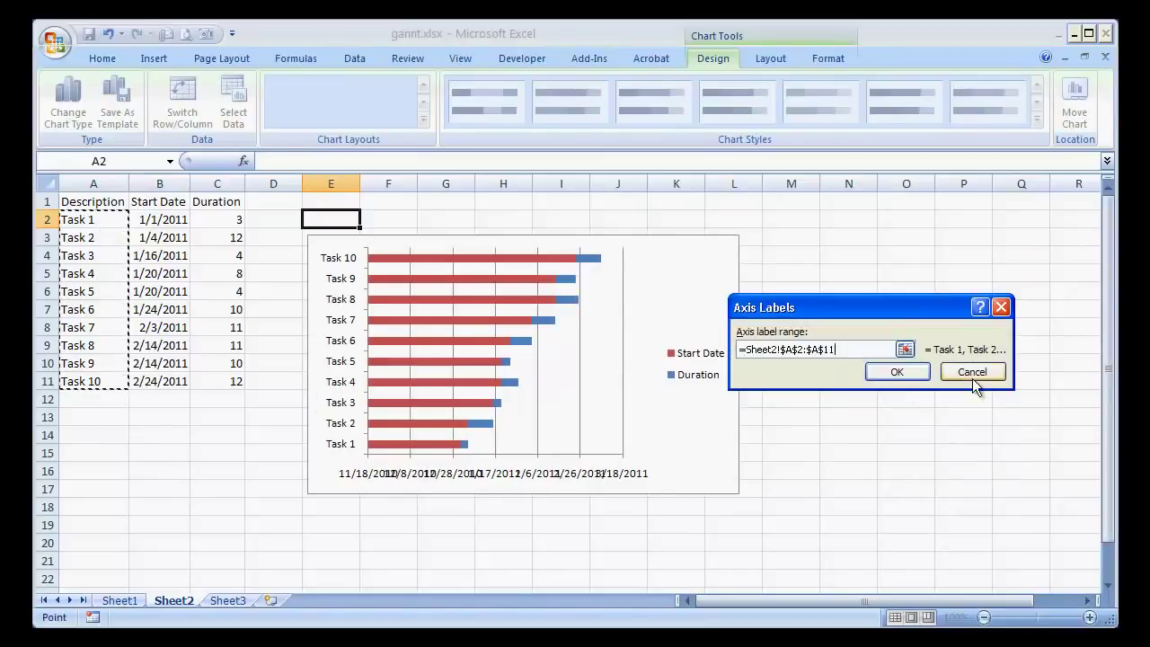
{"action": "left_click", "coordinate": [909, 374]}
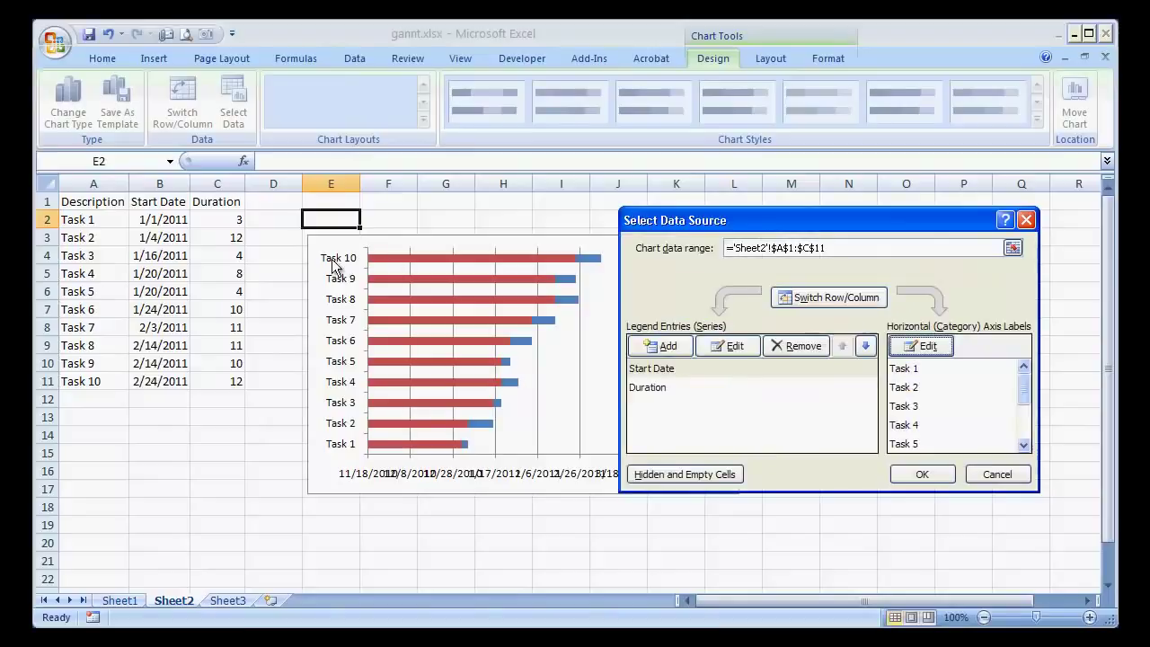
{"action": "left_click", "coordinate": [922, 476]}
Delete the chart's legend and enlarge the chart so it extends to about column Q and row 18.
{"action": "left_click", "coordinate": [676, 356]}
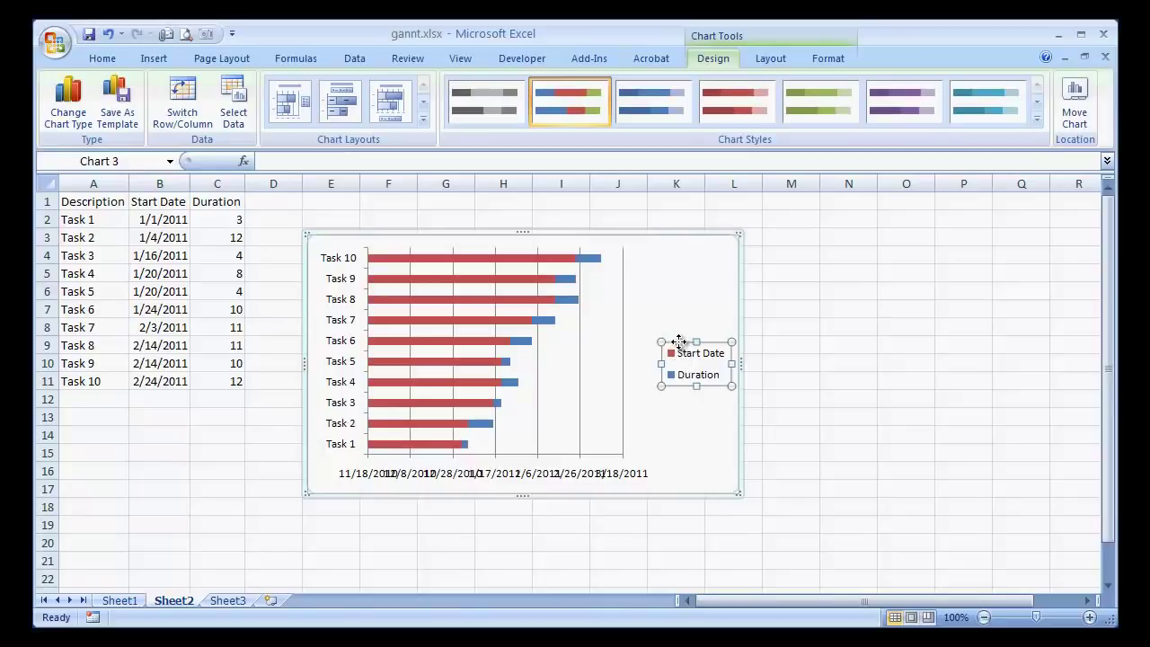
{"action": "key", "text": "Delete"}
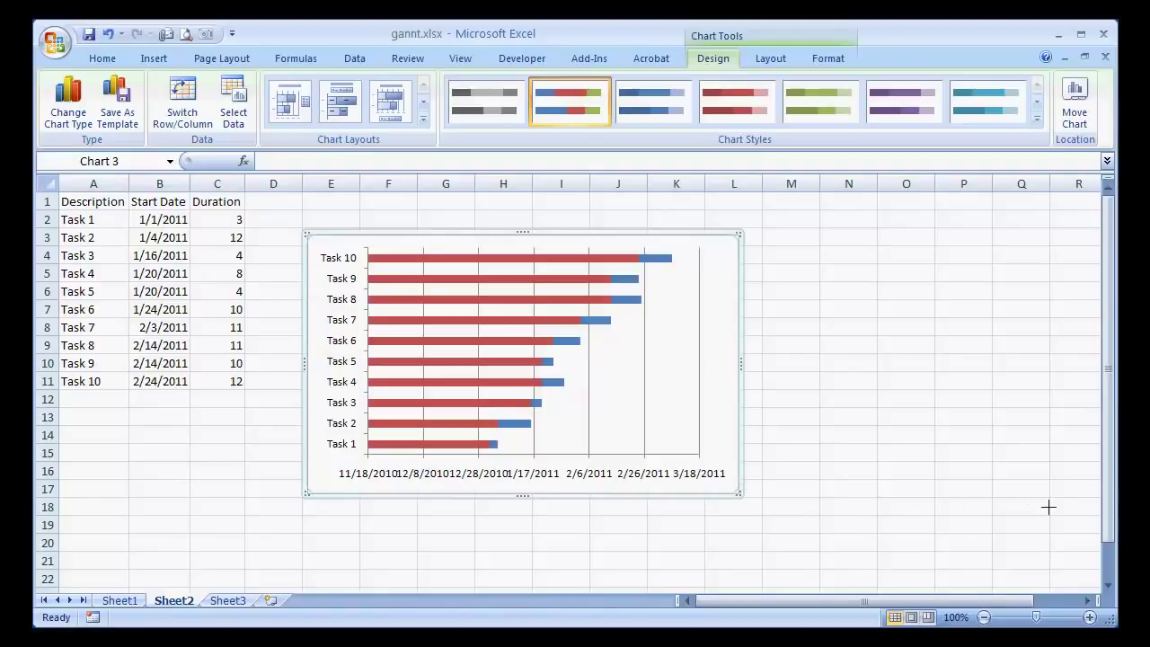
{"action": "left_click_drag", "start_coordinate": [1064, 508], "coordinate": [1068, 507]}
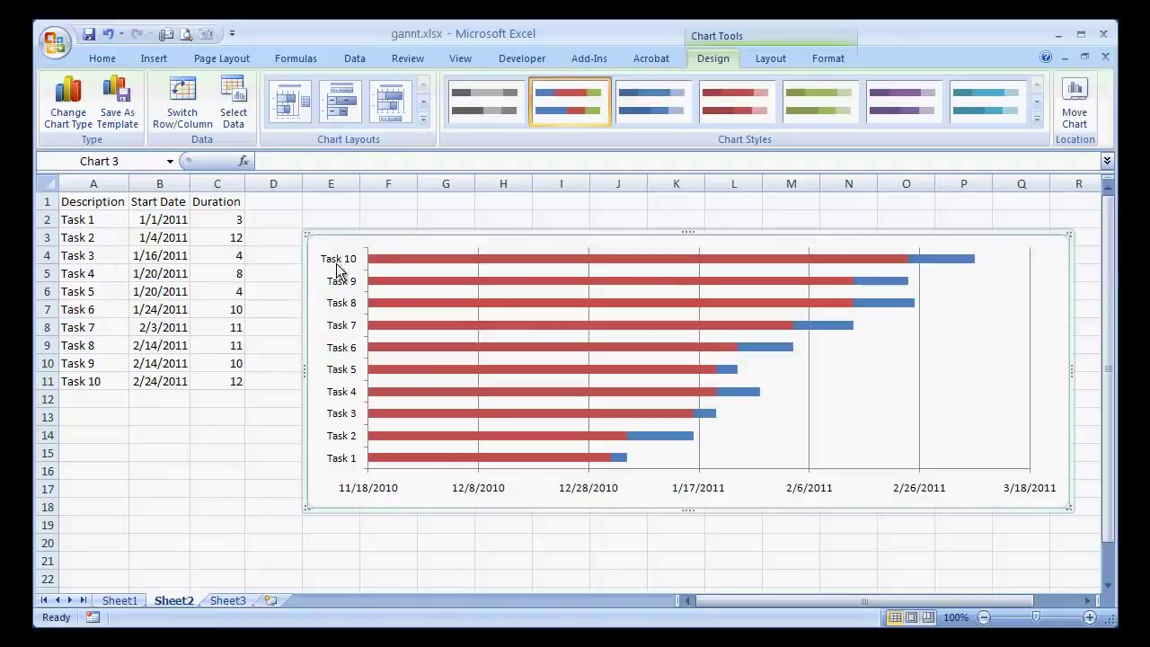
Set the chart's task axis to list its categories in reverse order.
{"action": "left_click", "coordinate": [342, 443]}
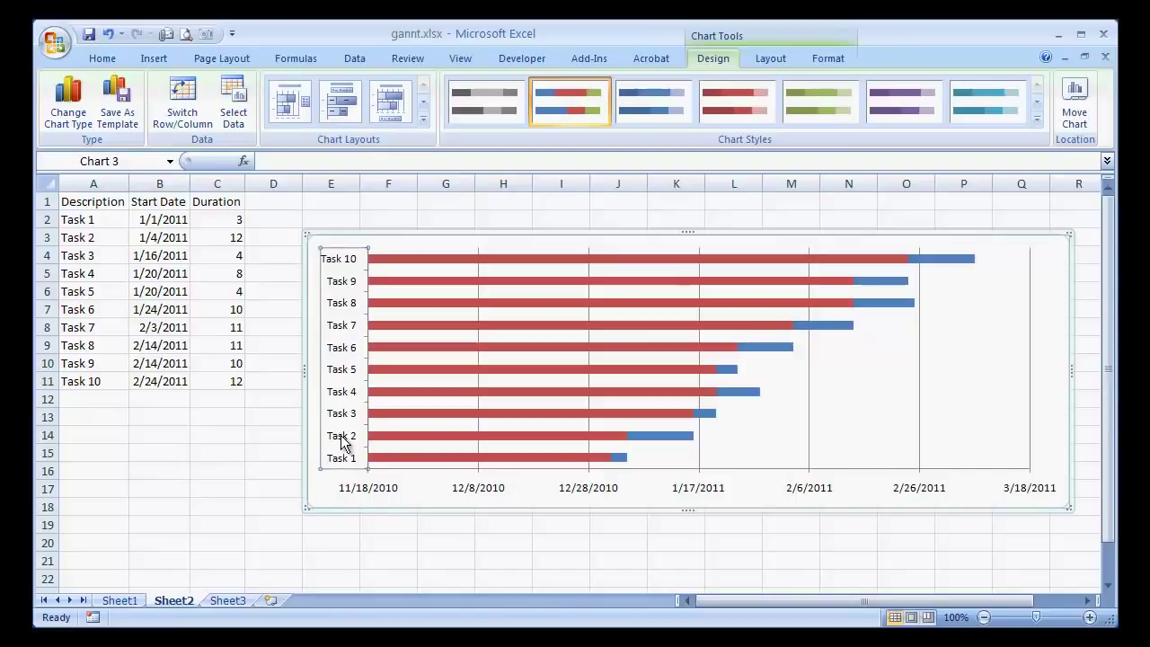
{"action": "right_click", "coordinate": [342, 443]}
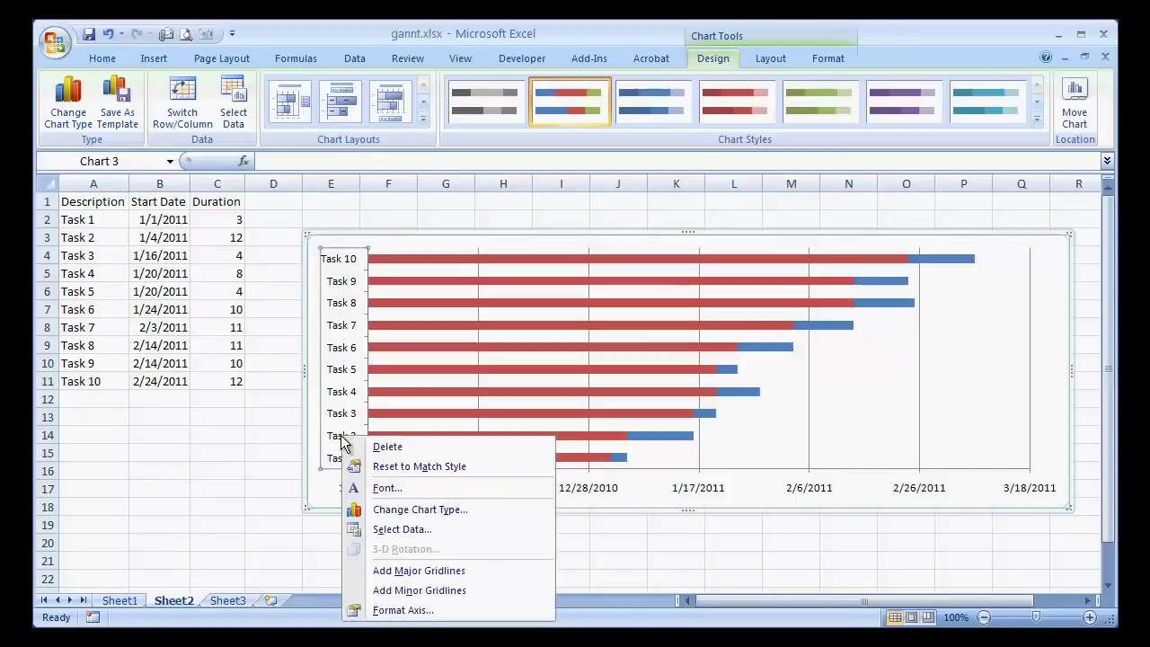
{"action": "left_click", "coordinate": [456, 618]}
{"action": "left_click_drag", "start_coordinate": [270, 103], "coordinate": [893, 123]}
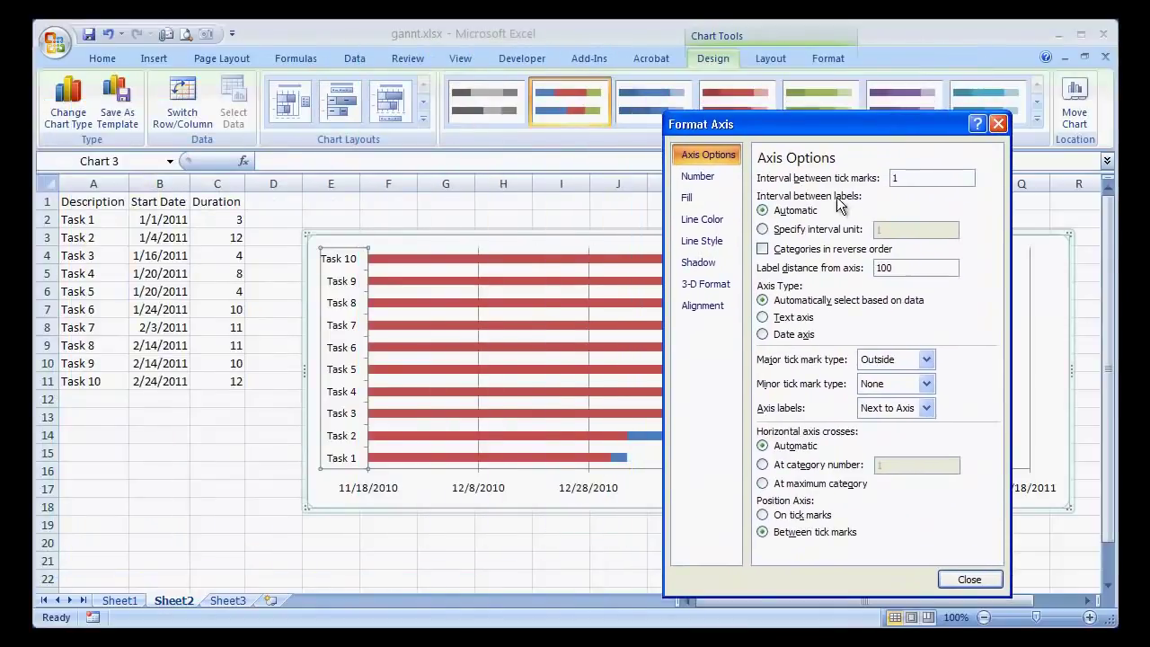
{"action": "left_click", "coordinate": [762, 249]}
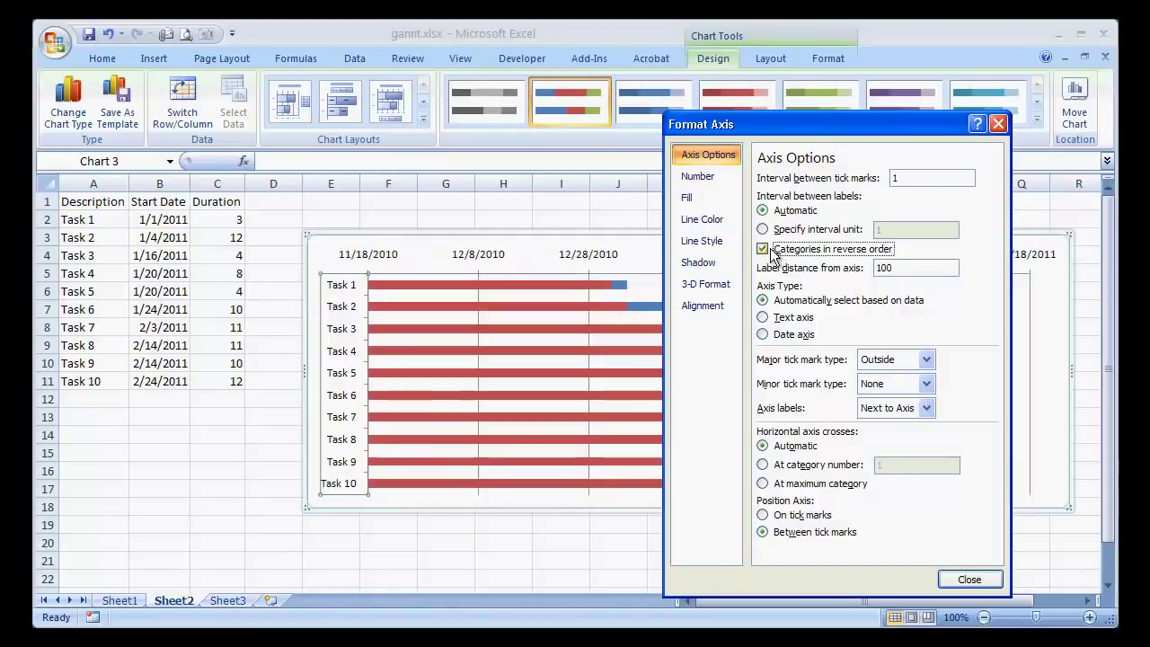
{"action": "left_click_drag", "start_coordinate": [805, 127], "coordinate": [763, 101]}
{"action": "left_click", "coordinate": [929, 553]}
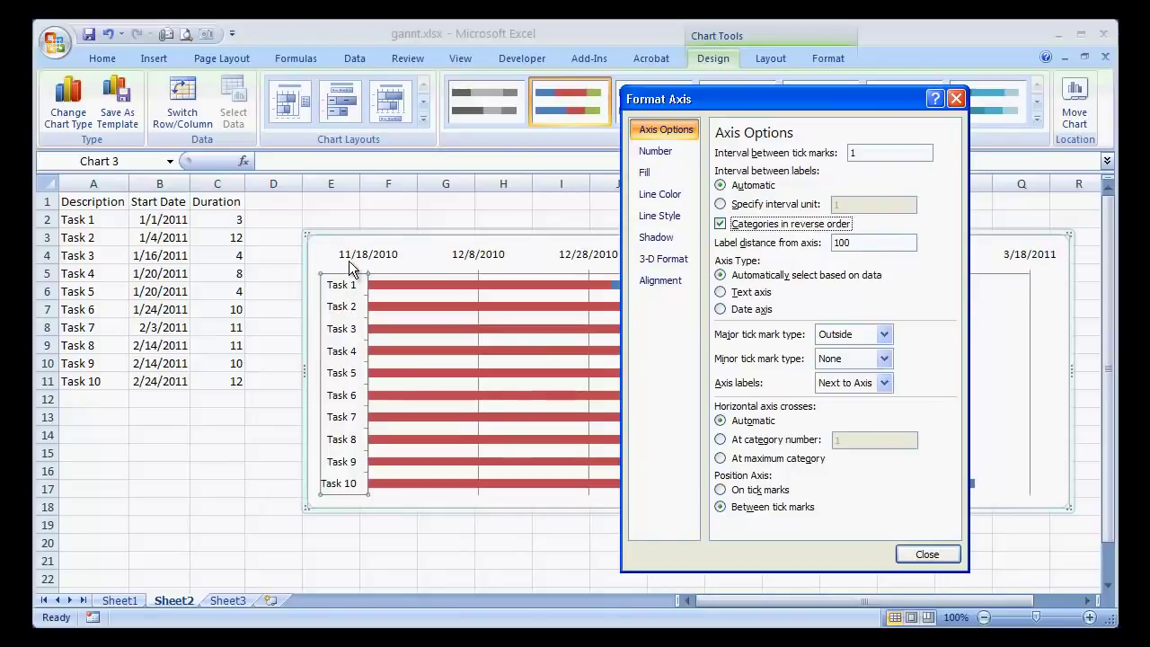
Format the chart's date axis labels with the 3/14/01 date type.
{"action": "left_click", "coordinate": [470, 255]}
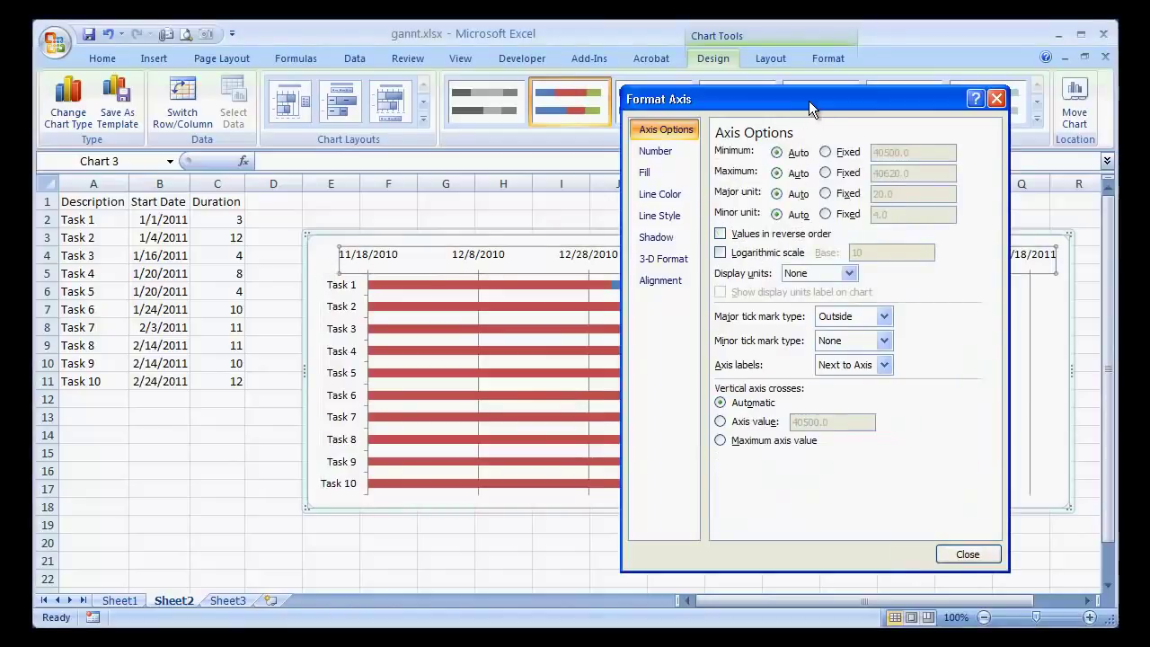
{"action": "left_click_drag", "start_coordinate": [806, 100], "coordinate": [816, 105]}
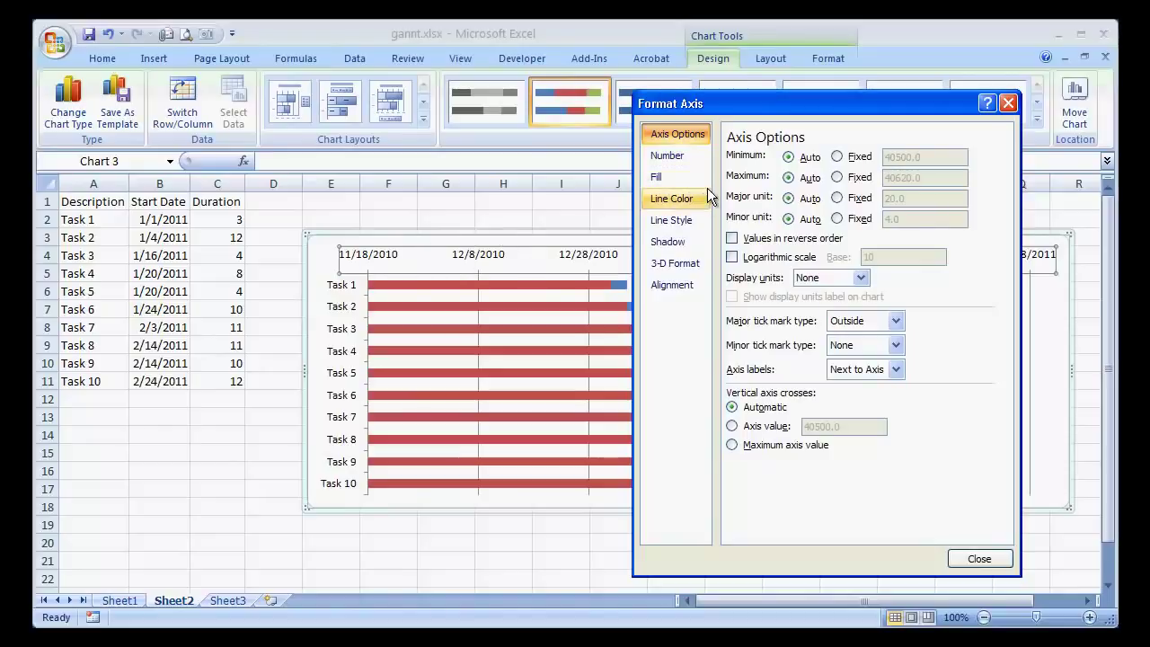
{"action": "left_click", "coordinate": [665, 159]}
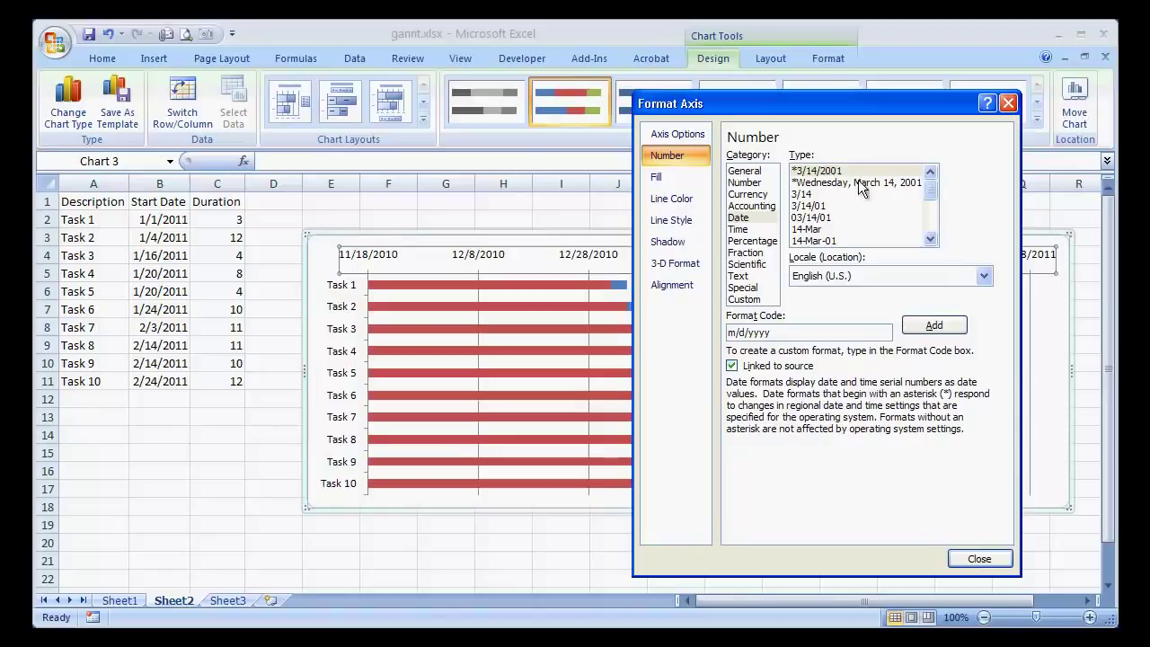
{"action": "left_click_drag", "start_coordinate": [929, 191], "coordinate": [928, 197]}
{"action": "left_click", "coordinate": [813, 171]}
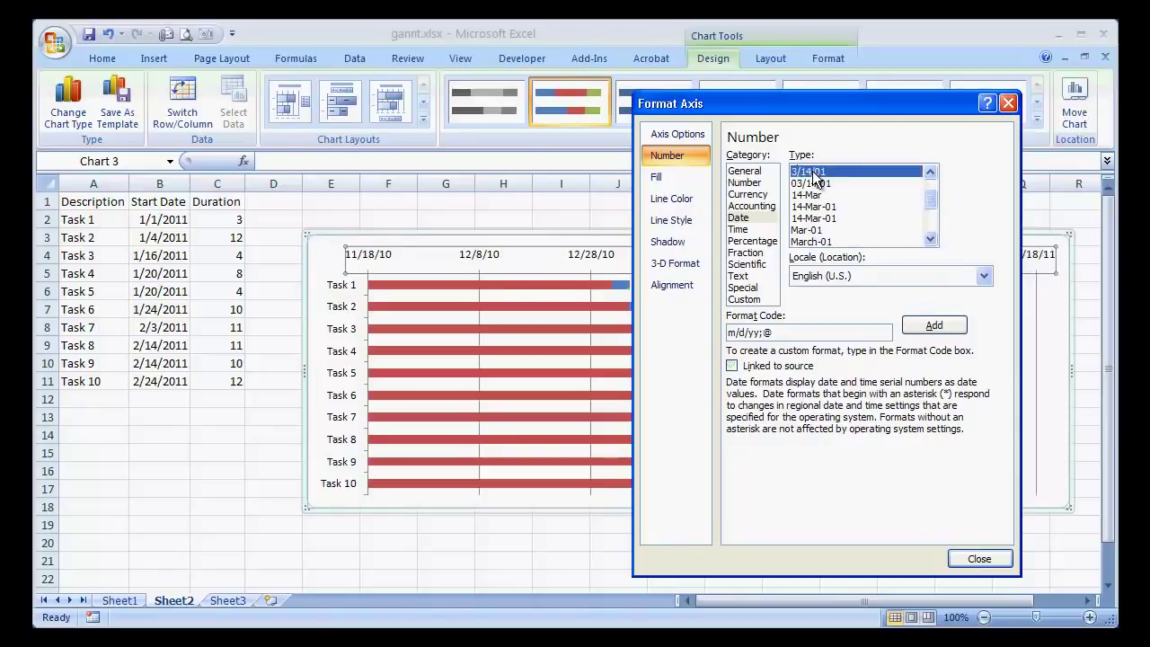
Fix the date axis major unit at 7 and close the axis formatting.
{"action": "left_click", "coordinate": [674, 137]}
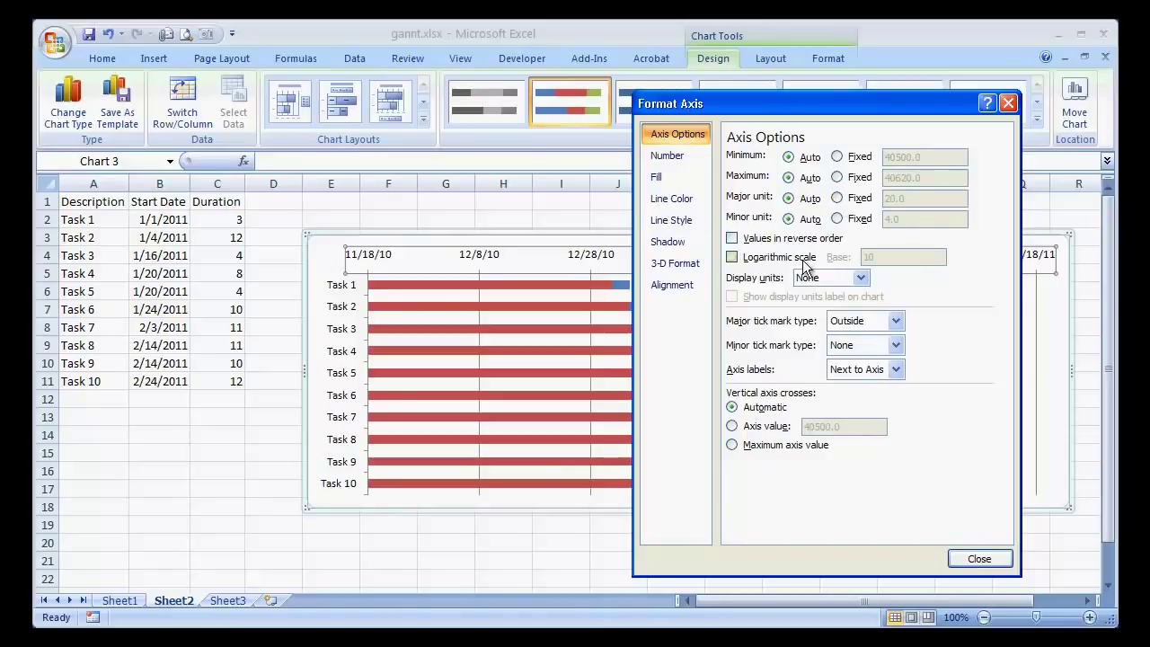
{"action": "left_click", "coordinate": [840, 198]}
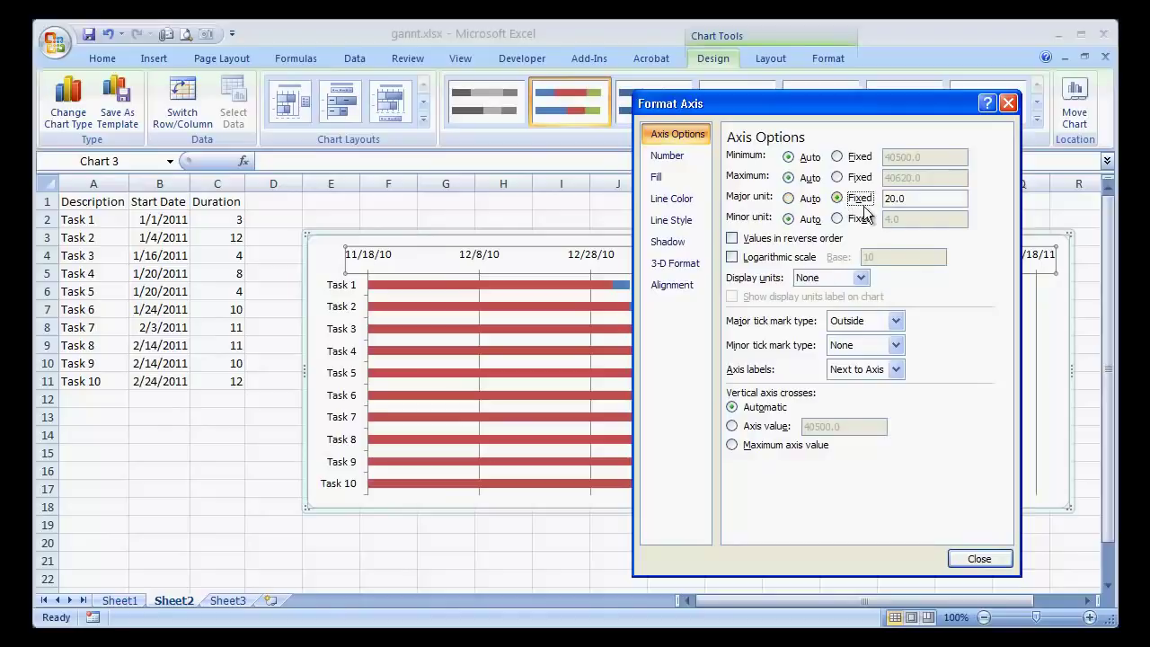
{"action": "key", "text": "Tab"}
{"action": "type", "text": "7"}
{"action": "left_click", "coordinate": [977, 559]}
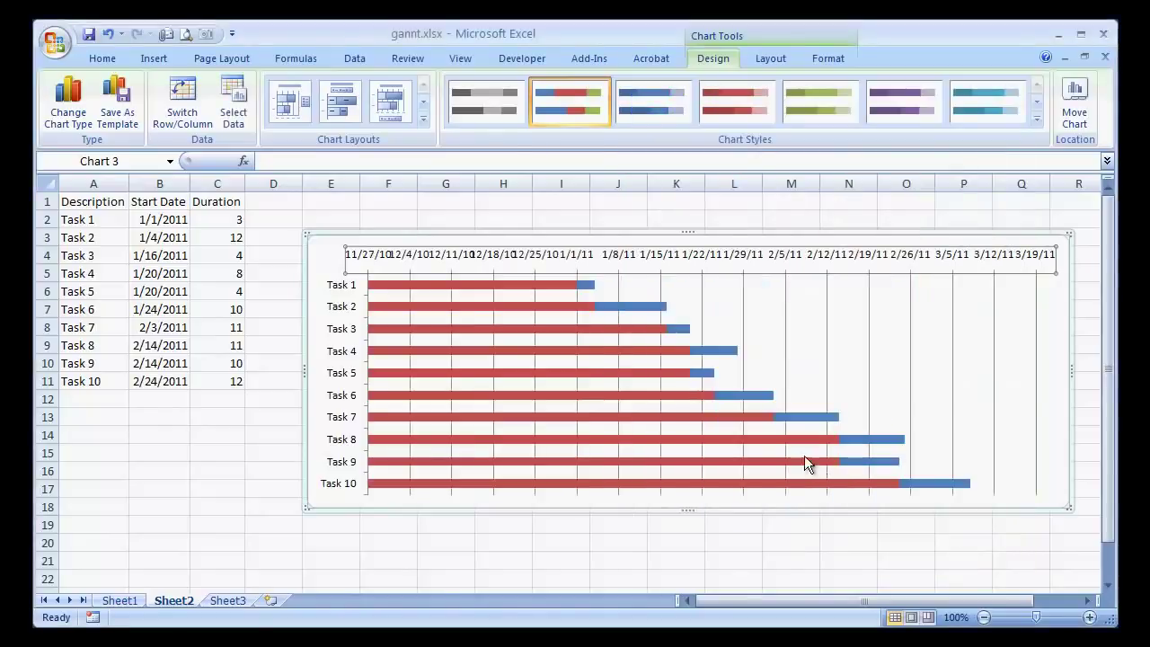
{"action": "left_click", "coordinate": [674, 539]}
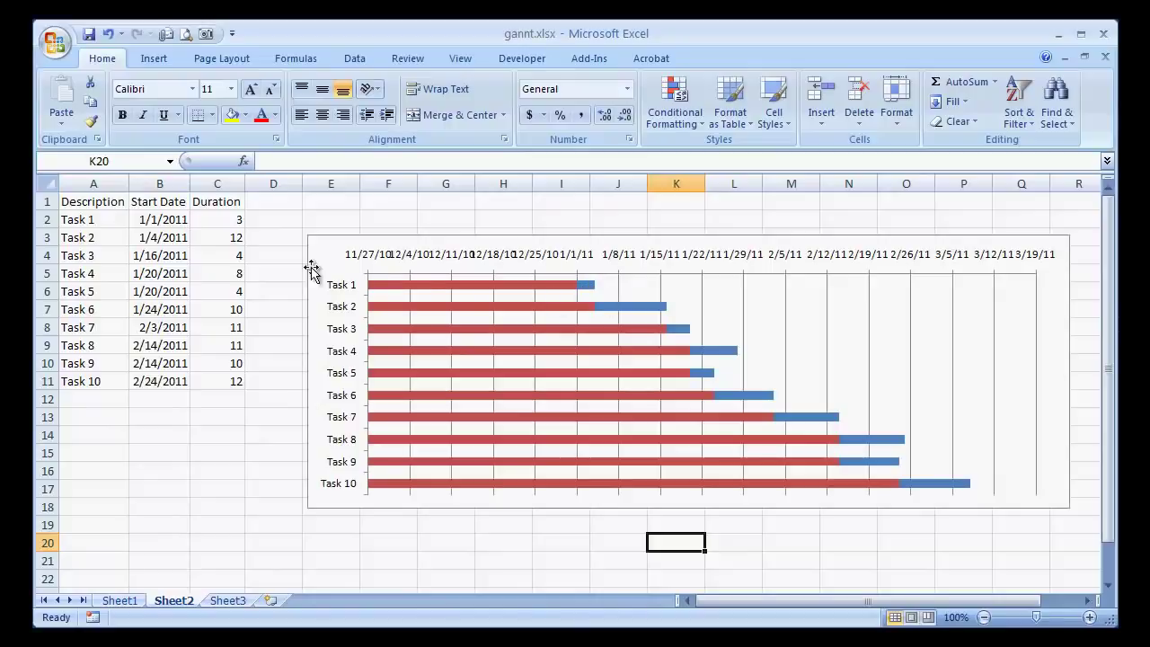
Change the number format of Task 1's start date in B2 to General to expose its serial number.
{"action": "left_click", "coordinate": [159, 220]}
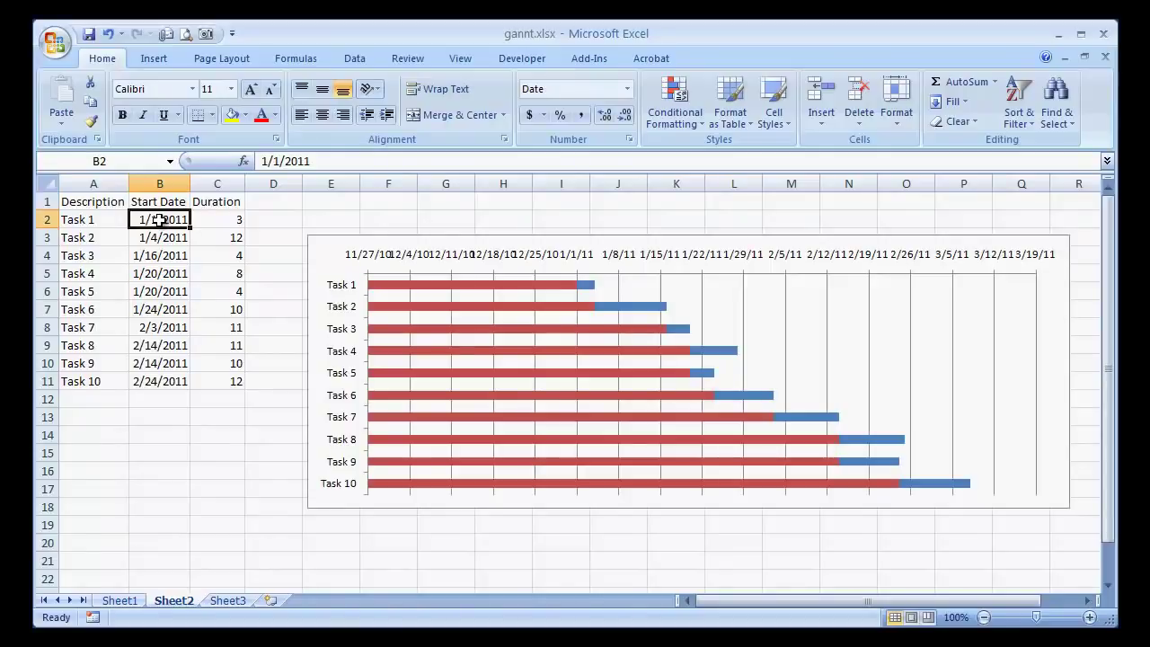
{"action": "key", "text": "ctrl+1"}
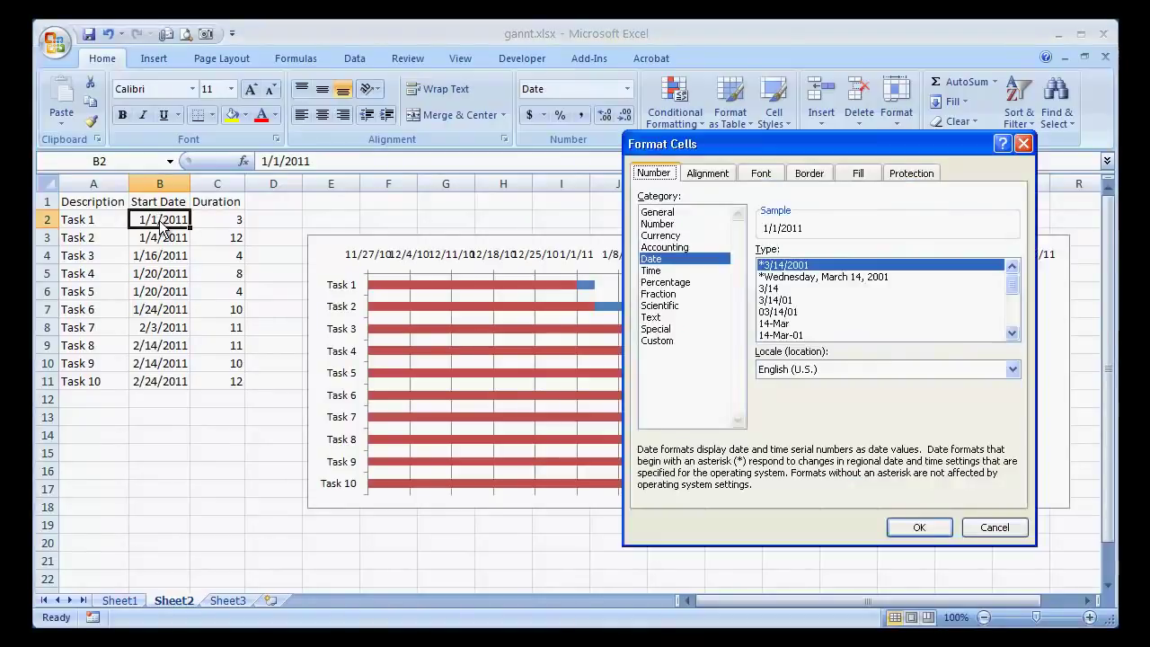
{"action": "left_click_drag", "start_coordinate": [828, 141], "coordinate": [658, 119]}
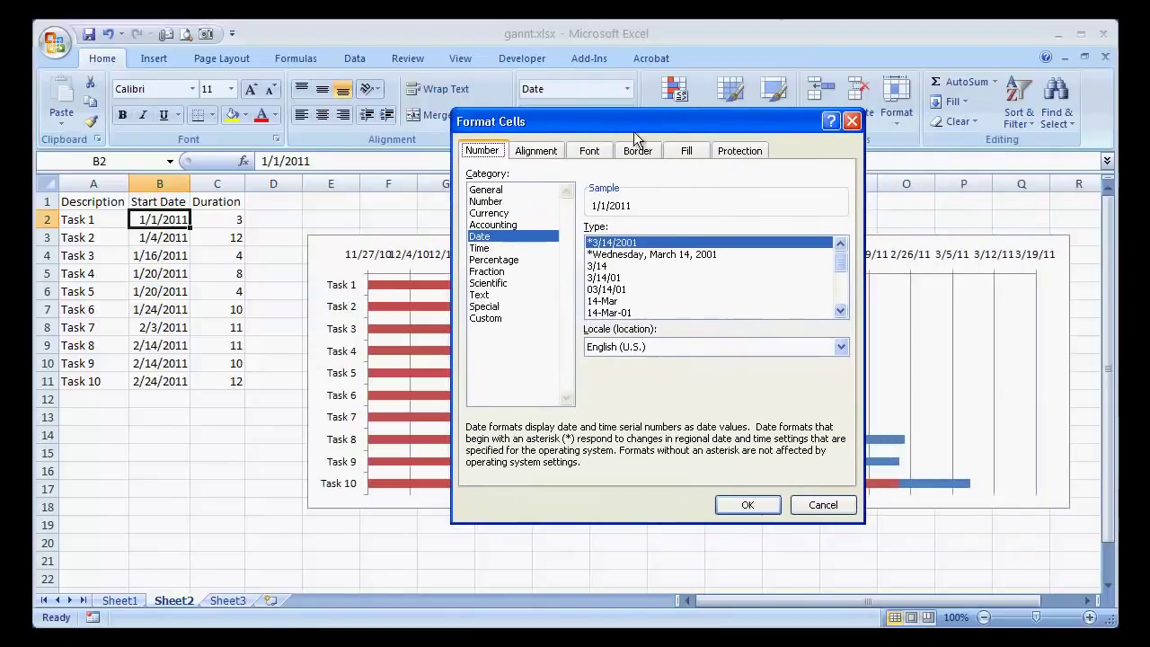
{"action": "left_click", "coordinate": [481, 190]}
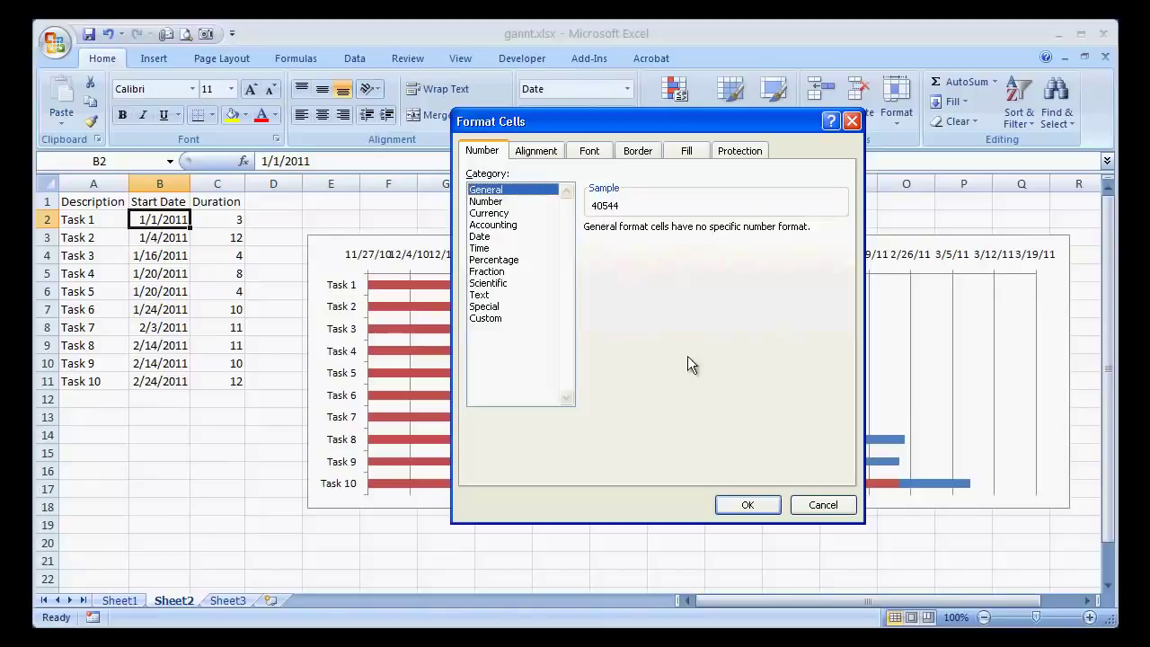
{"action": "left_click", "coordinate": [763, 509]}
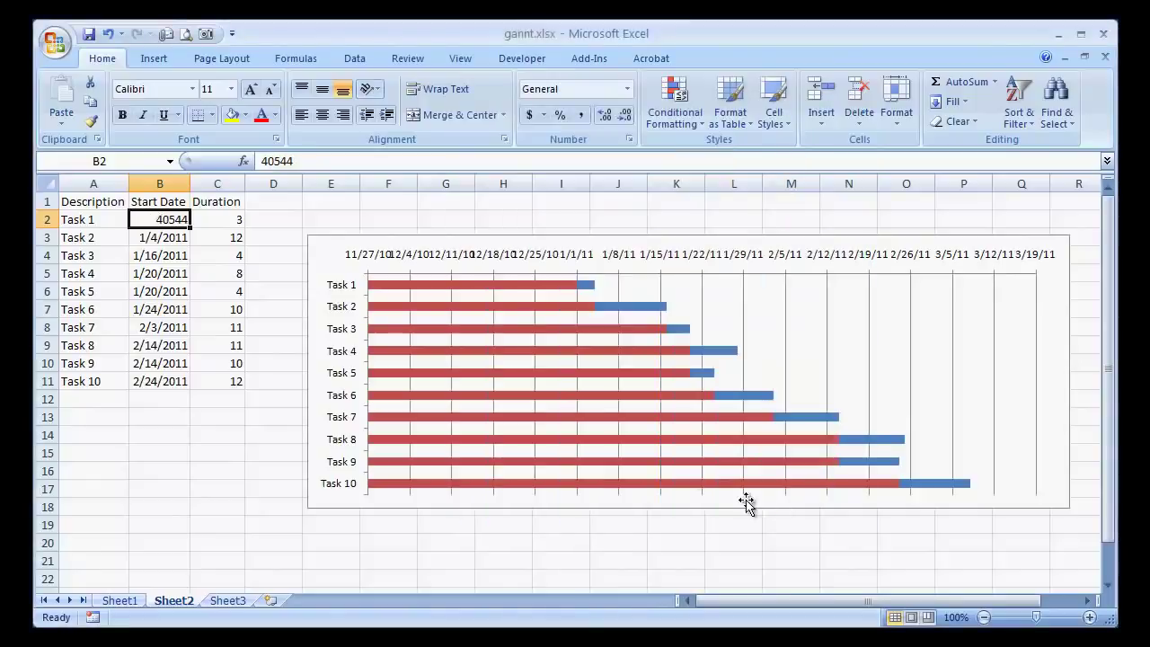
Fix the date axis minimum at 40544 and close the axis formatting.
{"action": "left_click", "coordinate": [372, 261]}
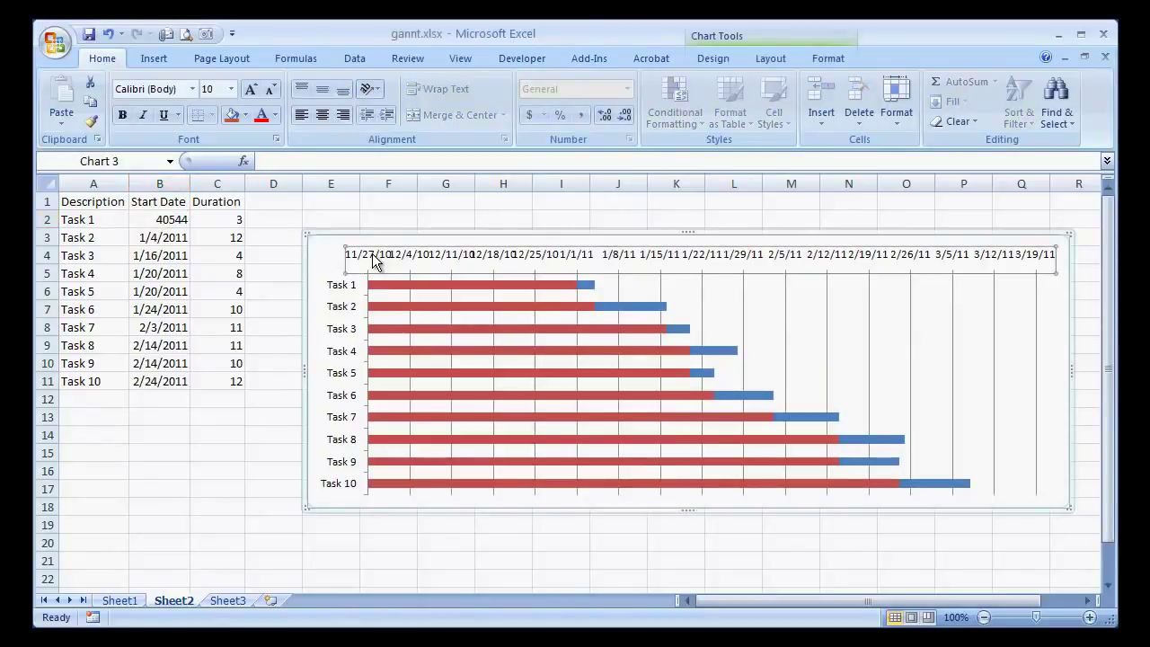
{"action": "right_click", "coordinate": [373, 260]}
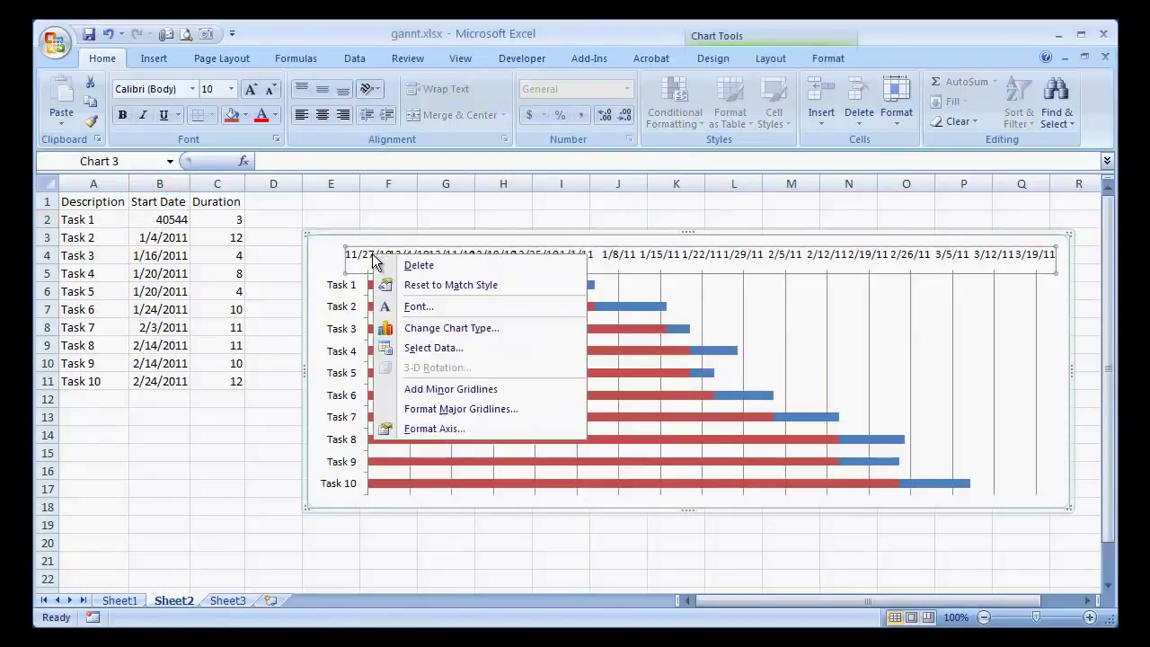
{"action": "left_click", "coordinate": [491, 433]}
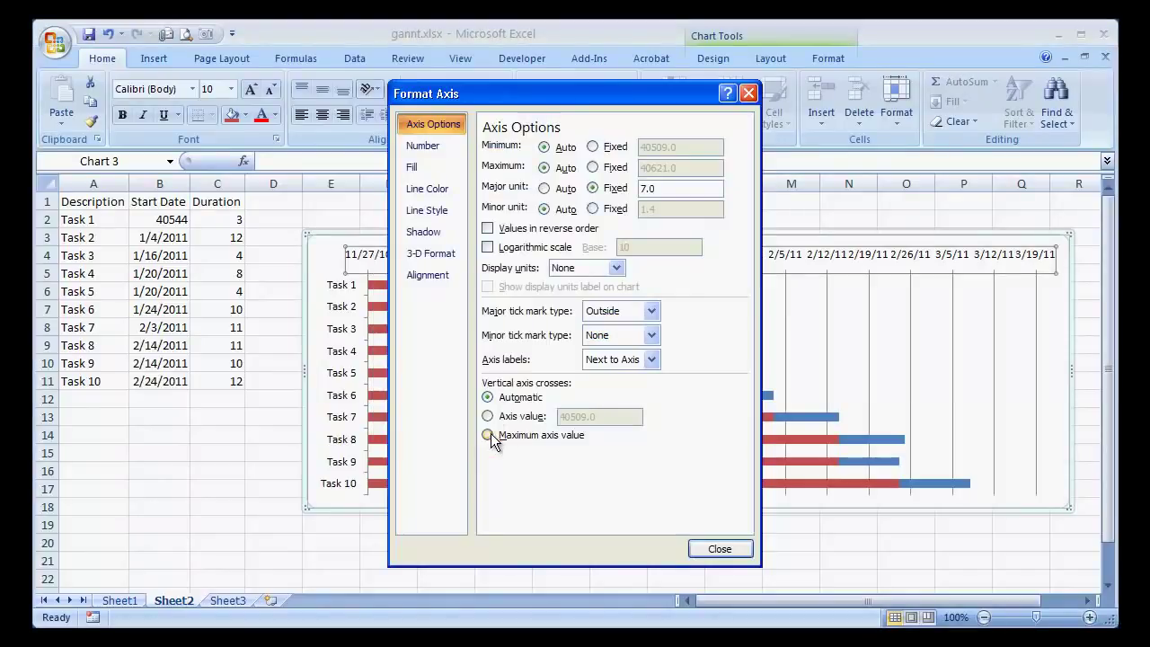
{"action": "left_click", "coordinate": [593, 148]}
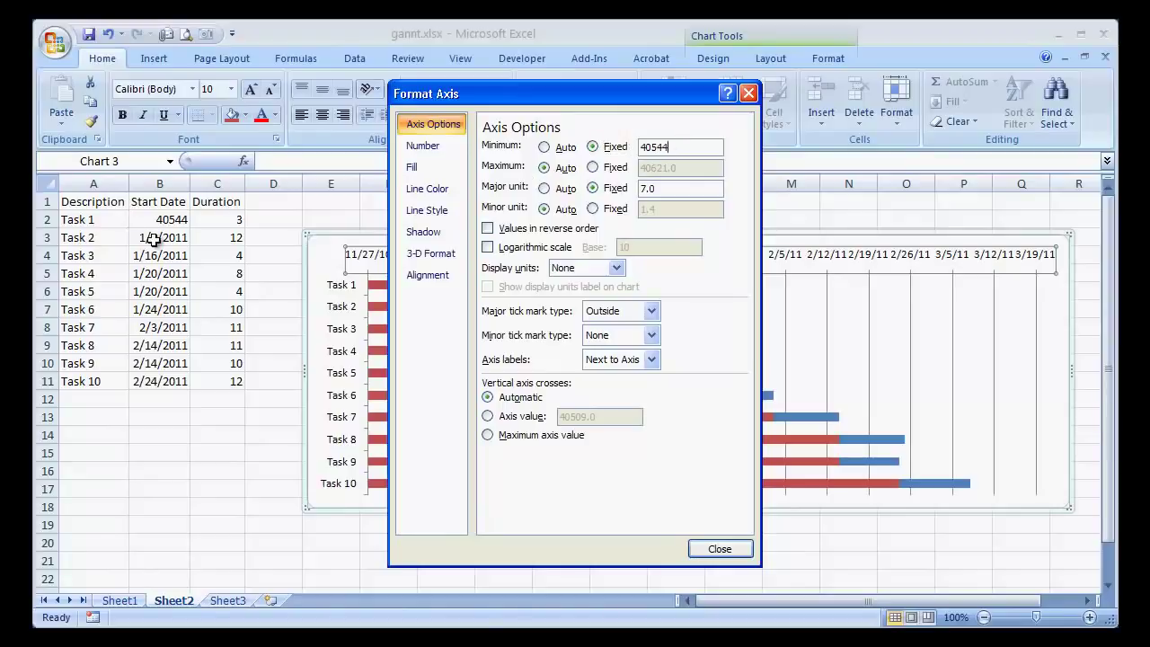
{"action": "left_click", "coordinate": [708, 550]}
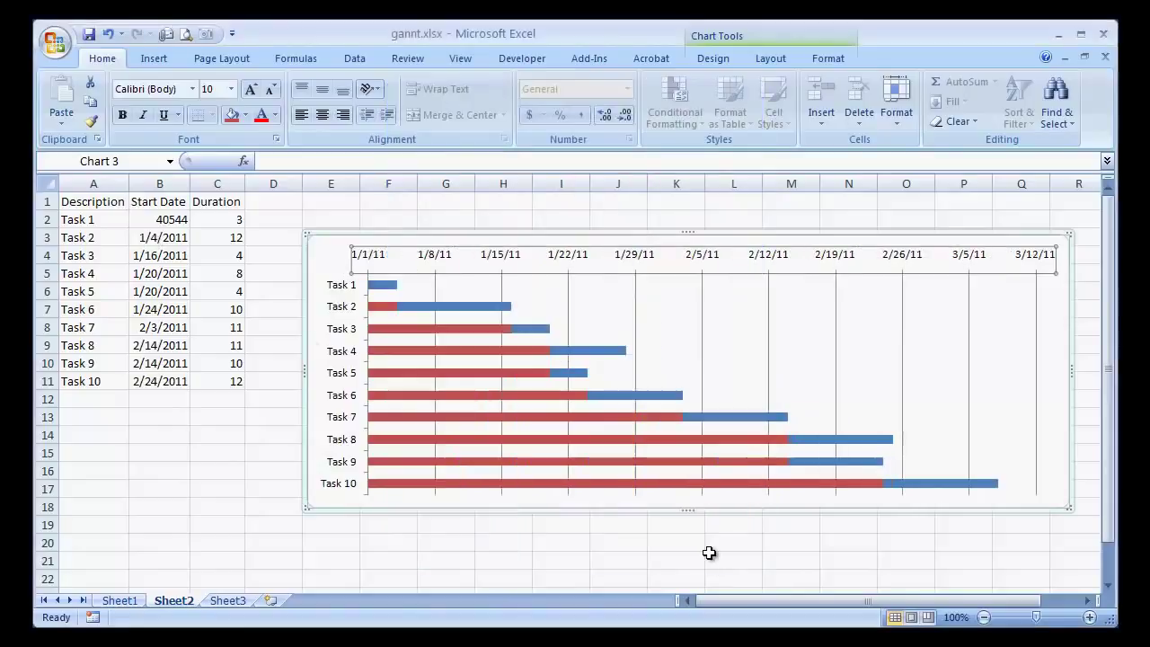
Format cell B2 as a Date again using the *3/14/2001 type.
{"action": "left_click", "coordinate": [174, 221]}
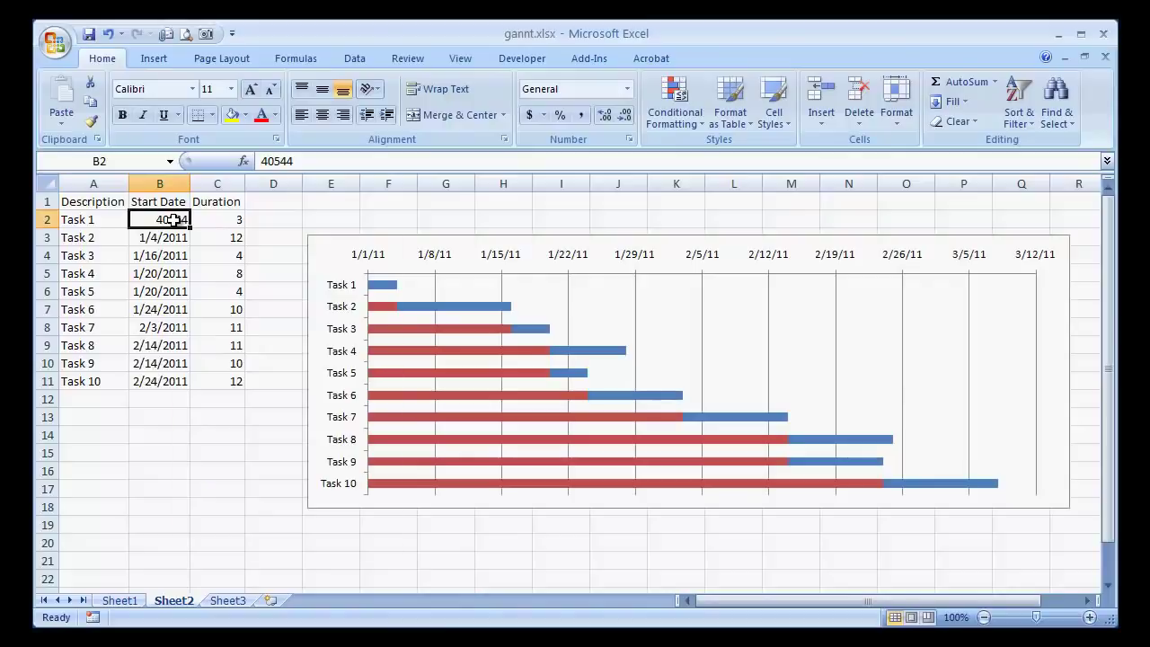
{"action": "right_click", "coordinate": [173, 220]}
{"action": "left_click", "coordinate": [238, 476]}
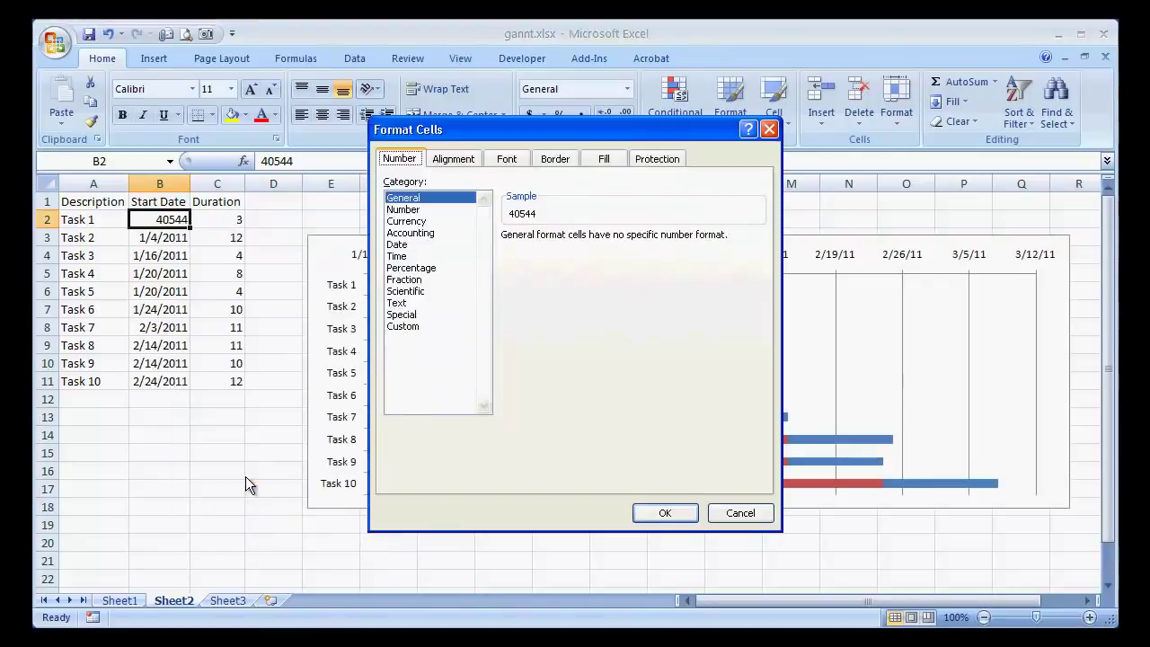
{"action": "left_click", "coordinate": [404, 244]}
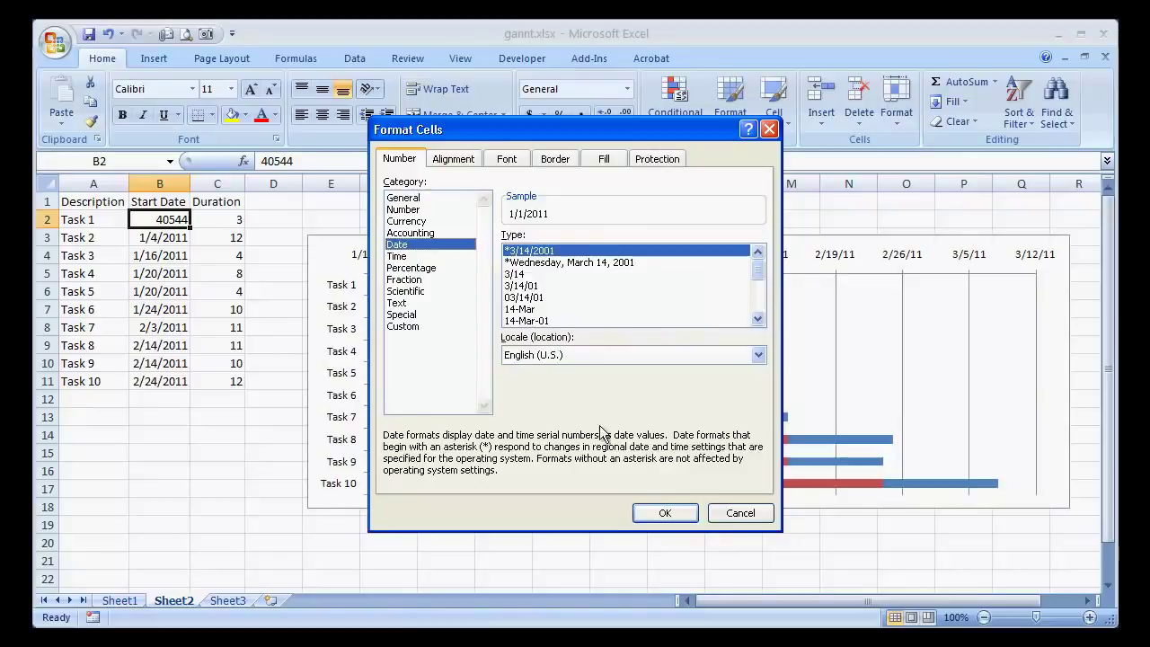
{"action": "left_click", "coordinate": [658, 512]}
{"action": "left_click", "coordinate": [521, 559]}
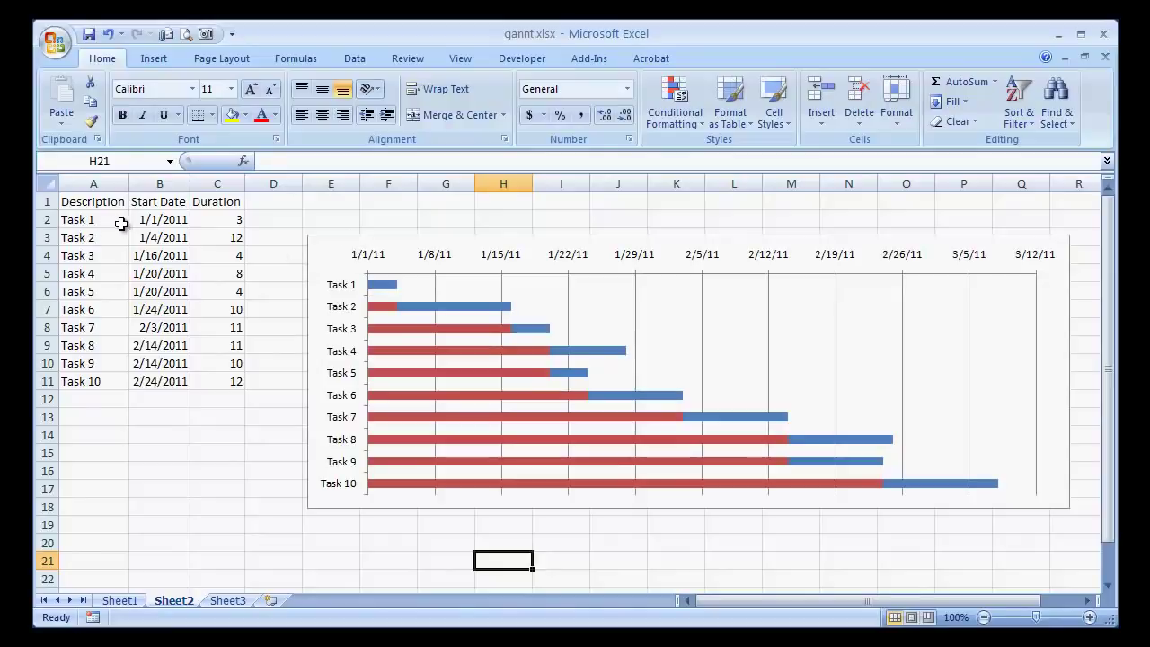
Set the Start Date series bars to No fill and deselect the chart.
{"action": "left_click", "coordinate": [386, 328]}
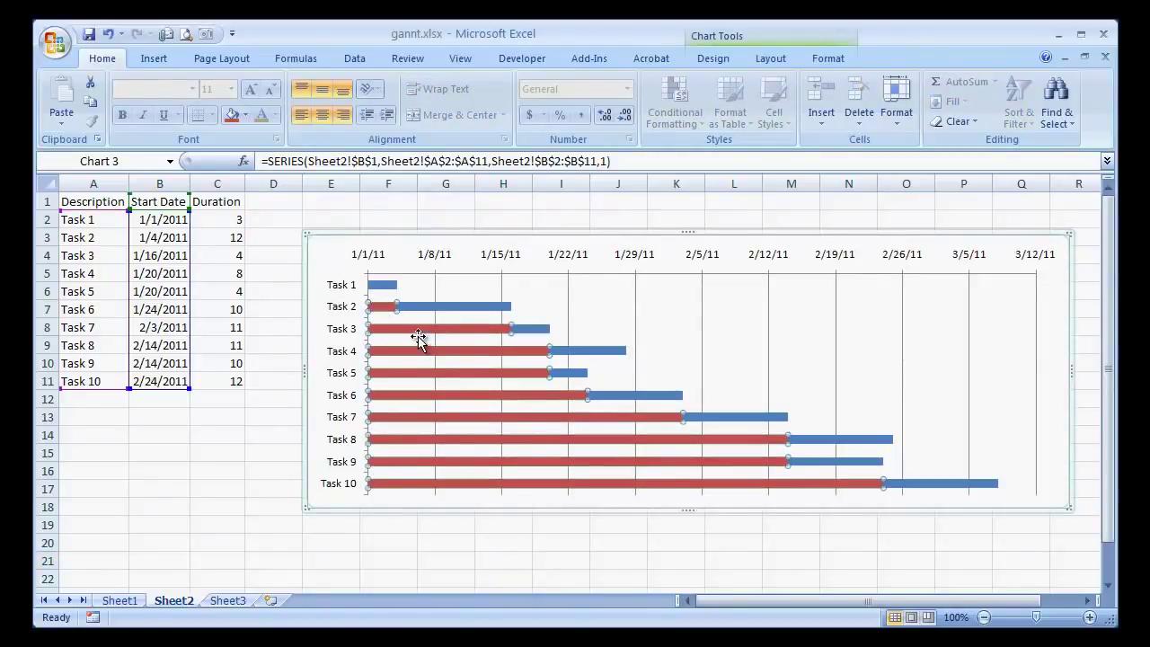
{"action": "right_click", "coordinate": [413, 327]}
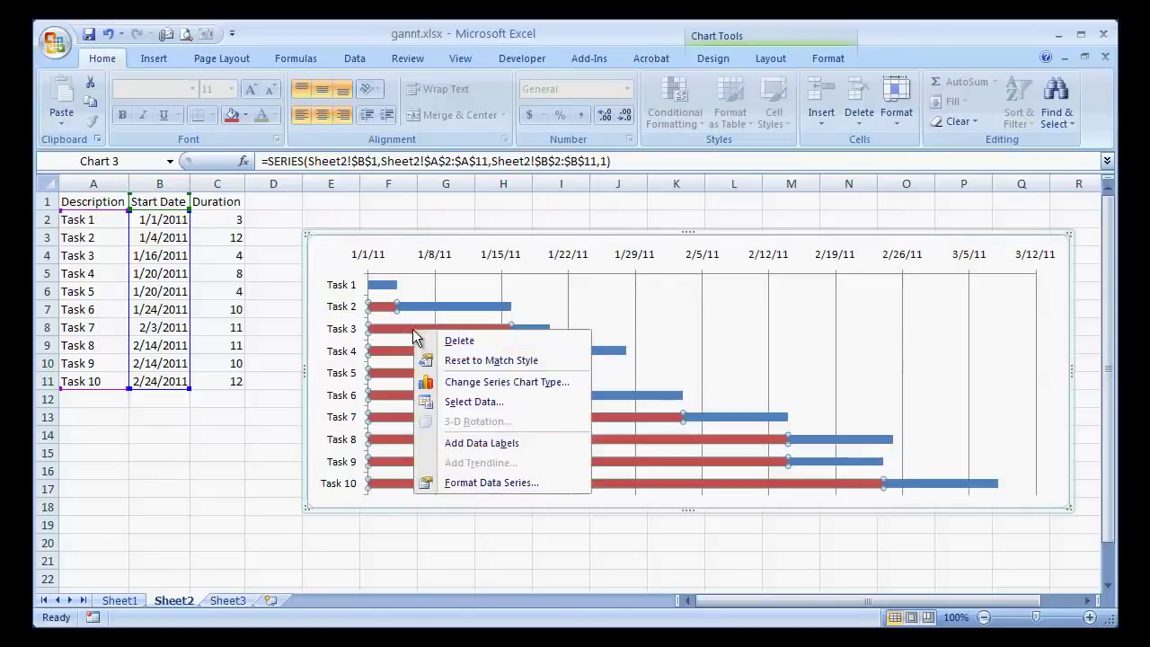
{"action": "left_click", "coordinate": [501, 481]}
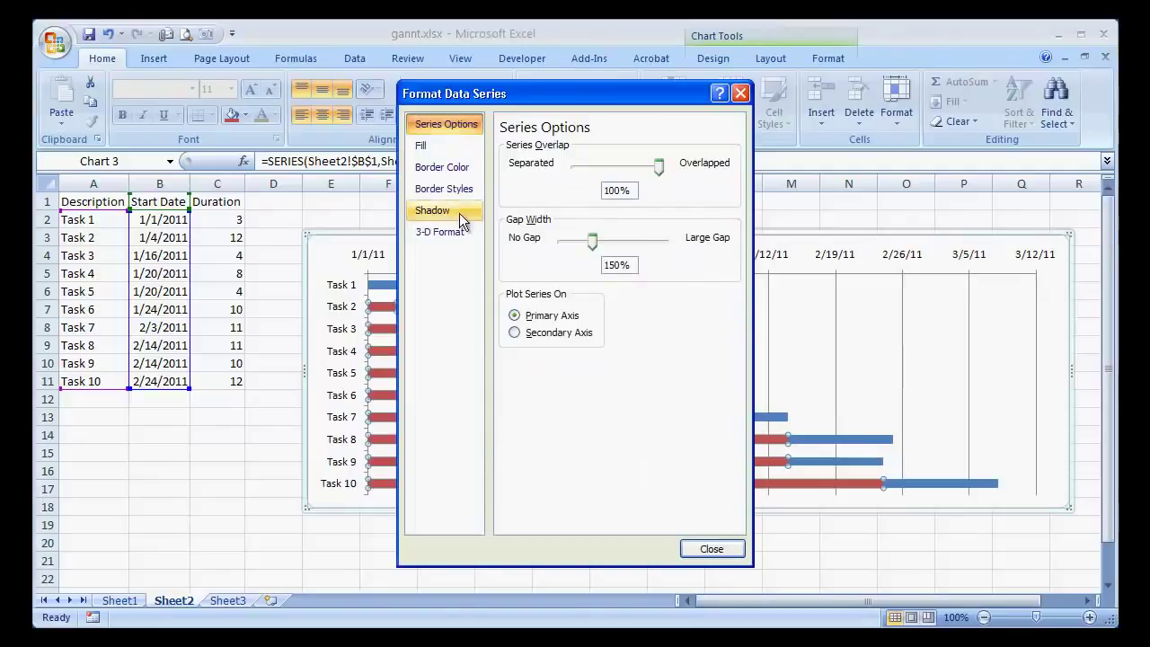
{"action": "left_click", "coordinate": [436, 145]}
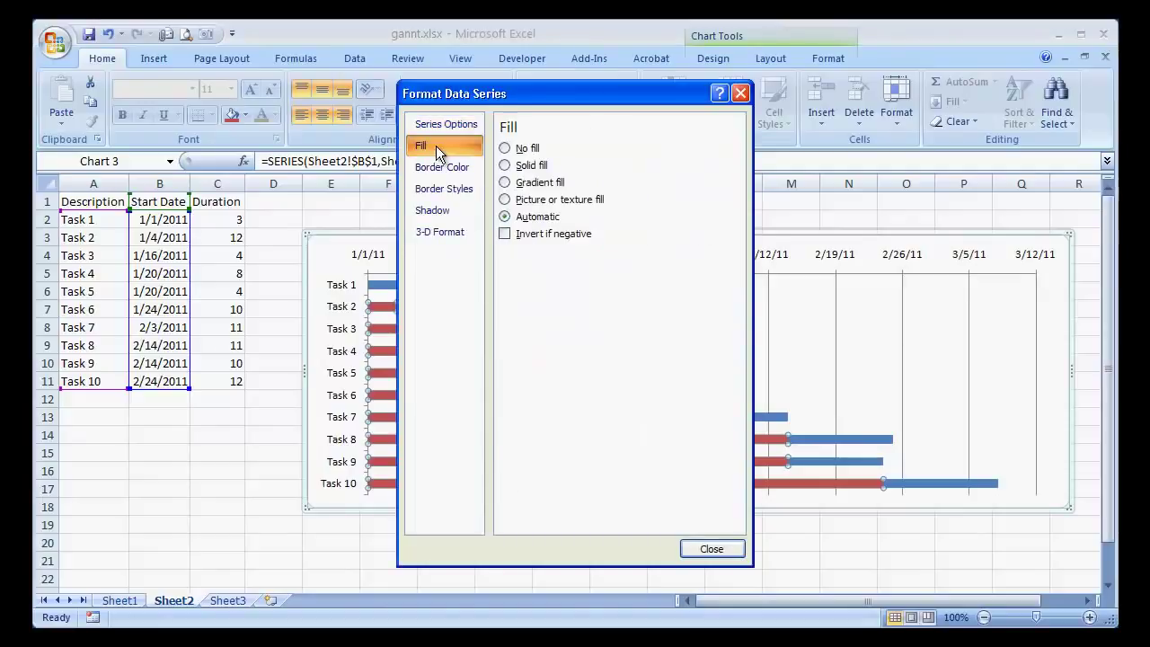
{"action": "left_click", "coordinate": [526, 149]}
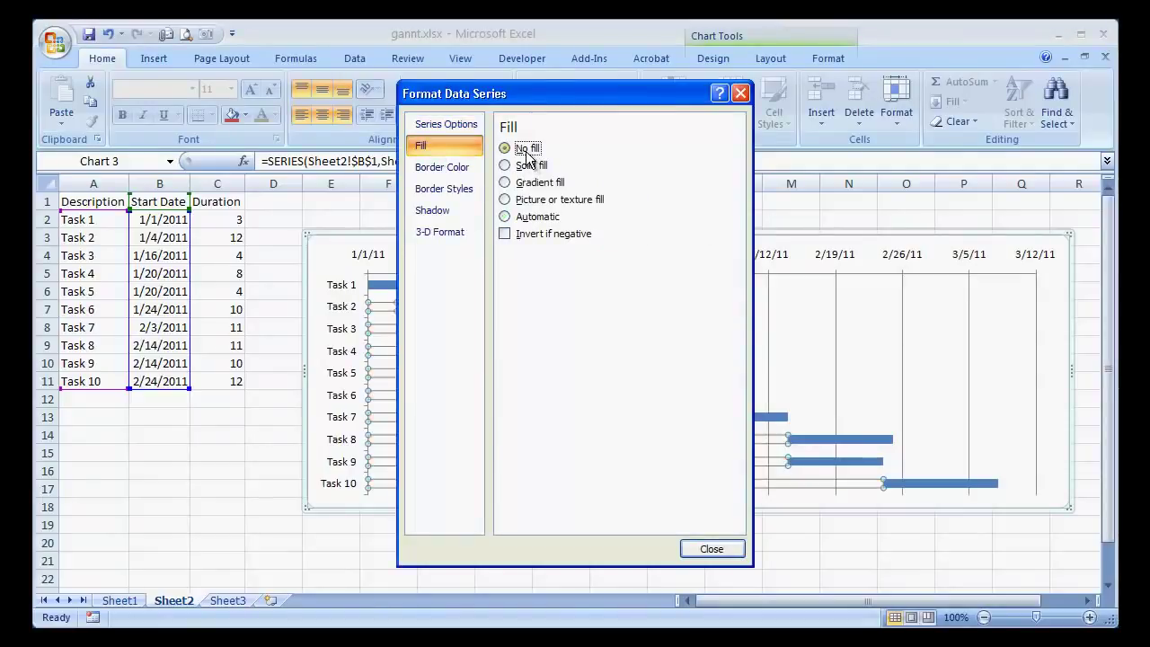
{"action": "left_click", "coordinate": [706, 555]}
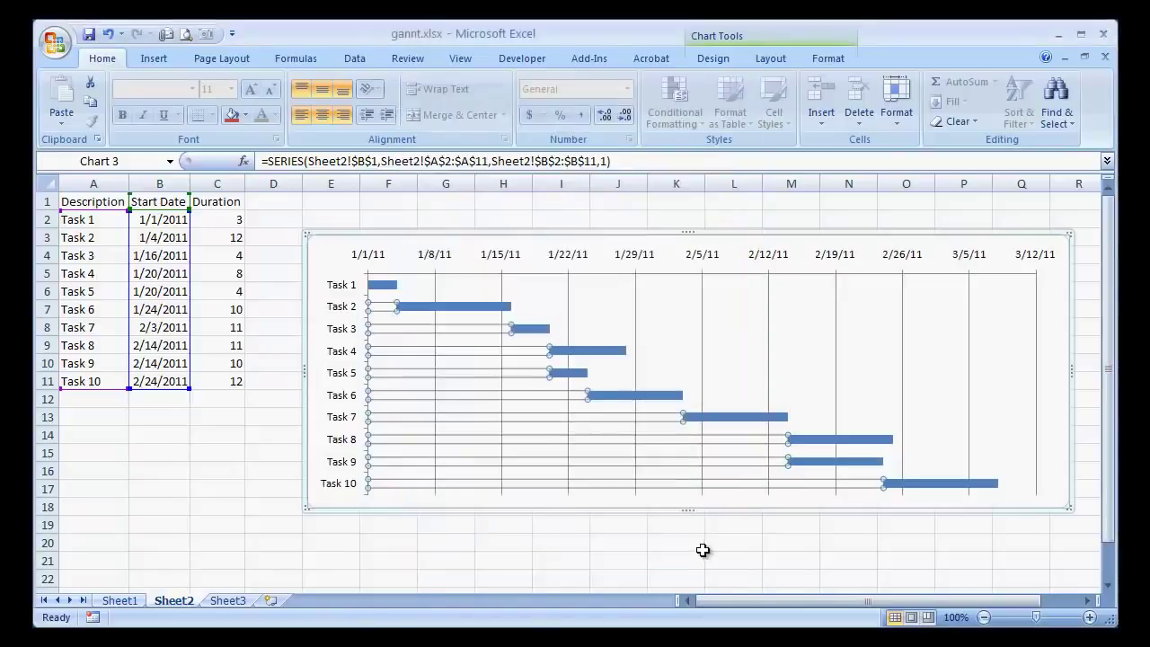
{"action": "left_click", "coordinate": [579, 543]}
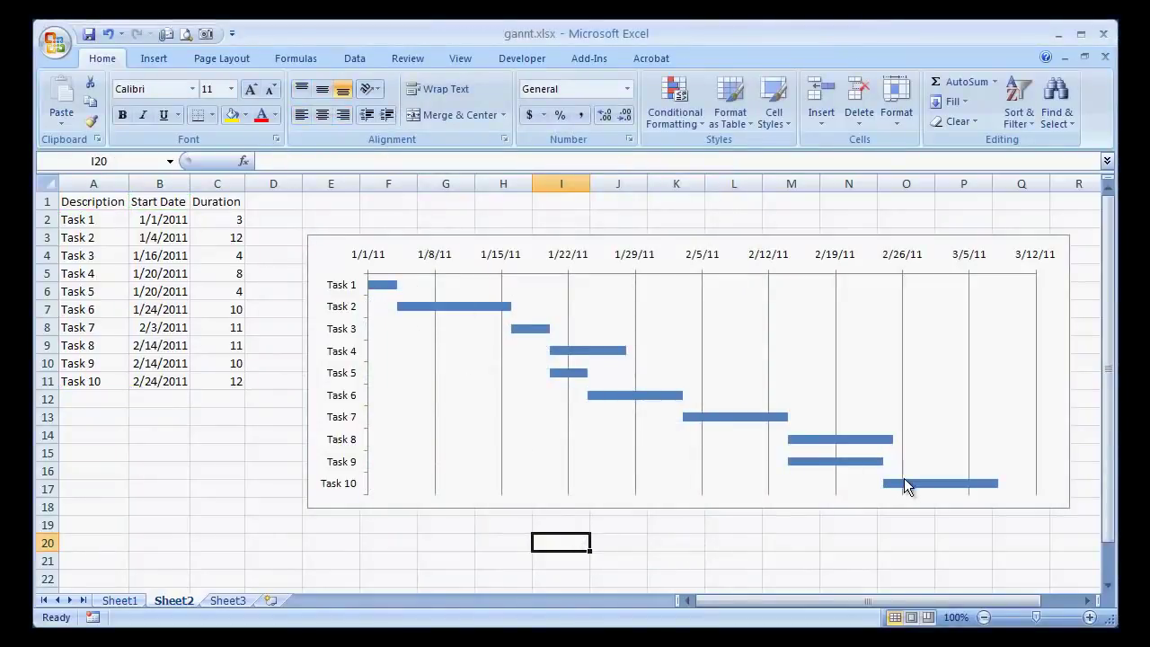
{"action": "left_click", "coordinate": [435, 289]}
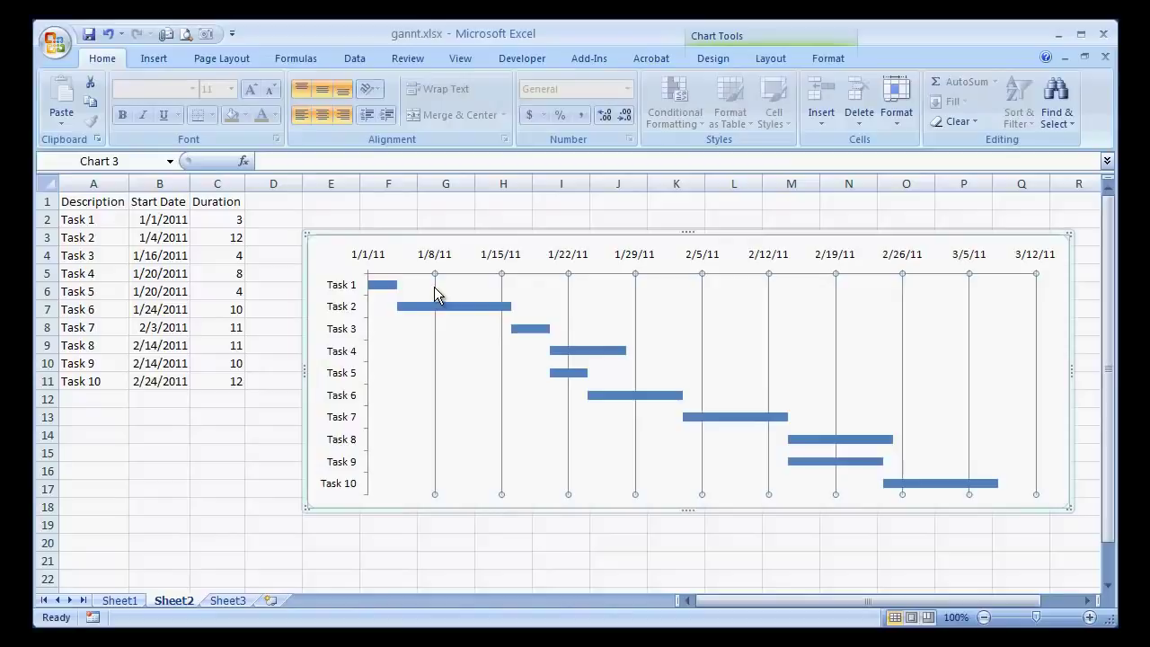
{"action": "left_click", "coordinate": [458, 358]}
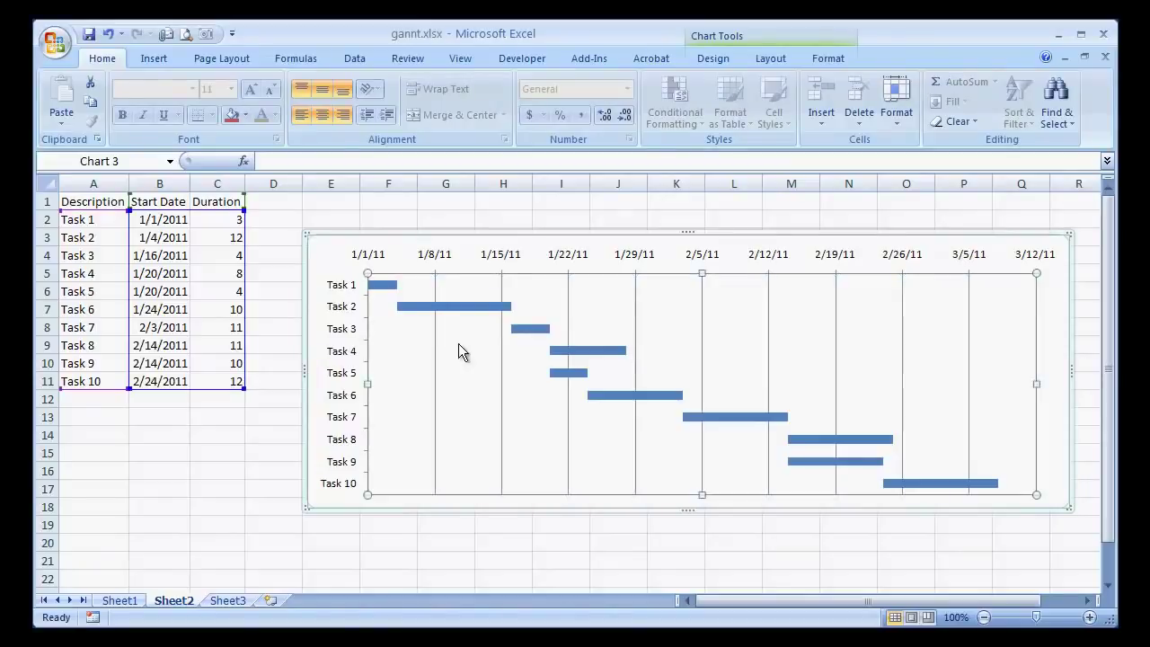
{"action": "left_click", "coordinate": [743, 542]}
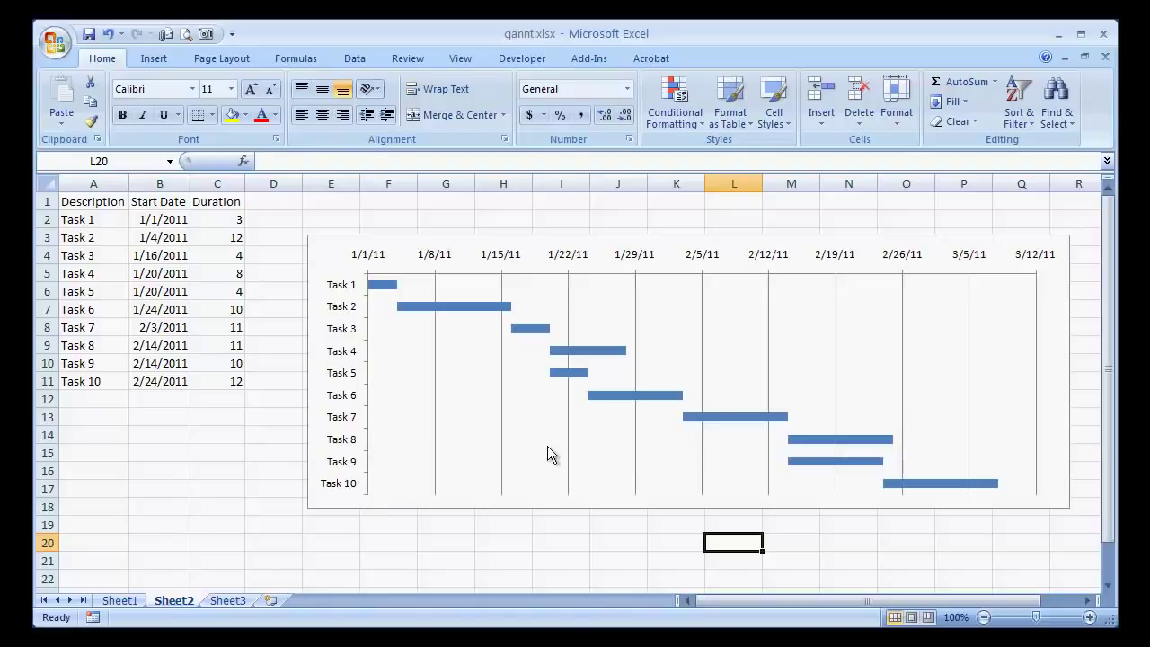
Add data labels to the Duration series bars in the Gantt chart.
{"action": "left_click", "coordinate": [442, 306]}
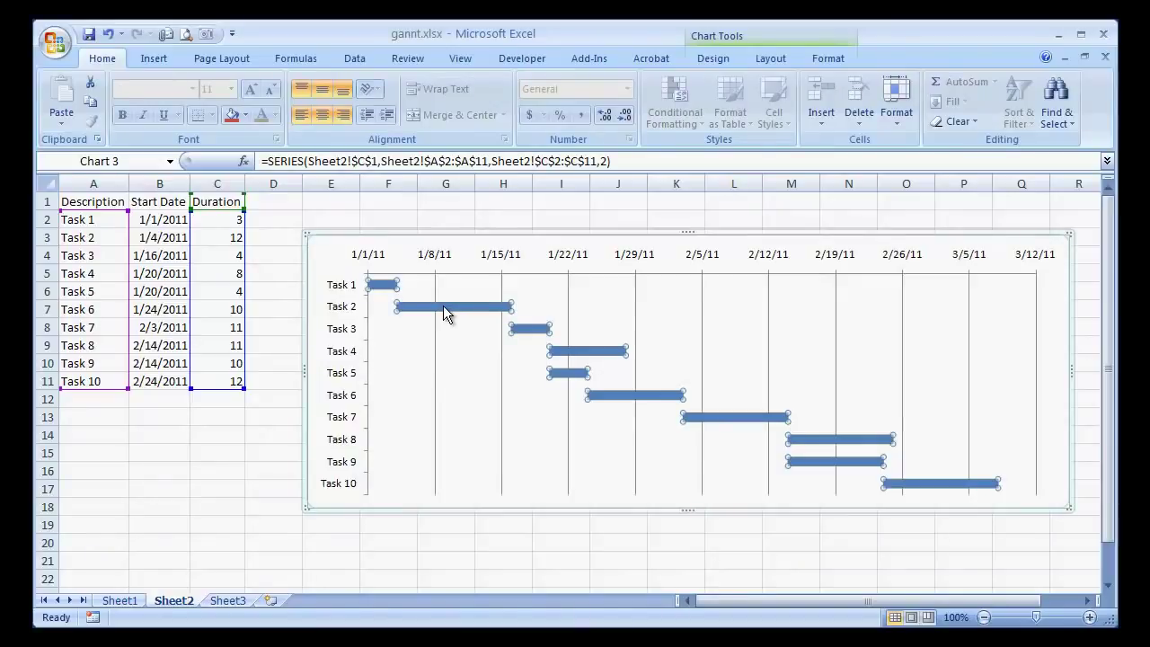
{"action": "right_click", "coordinate": [443, 306]}
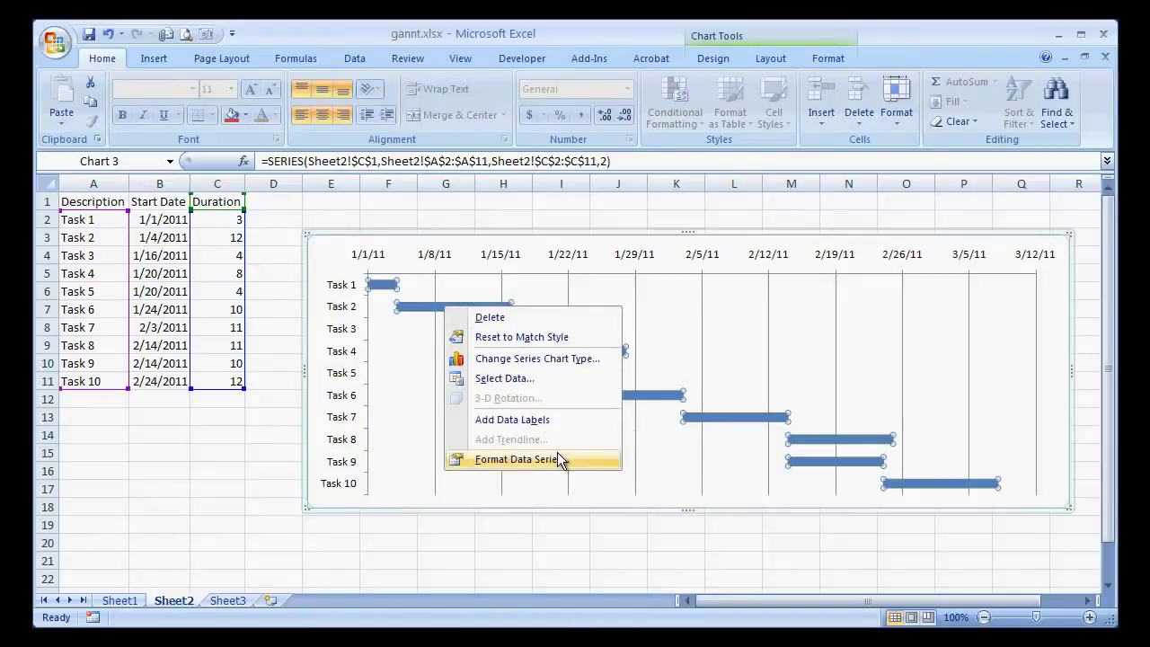
{"action": "left_click", "coordinate": [550, 419]}
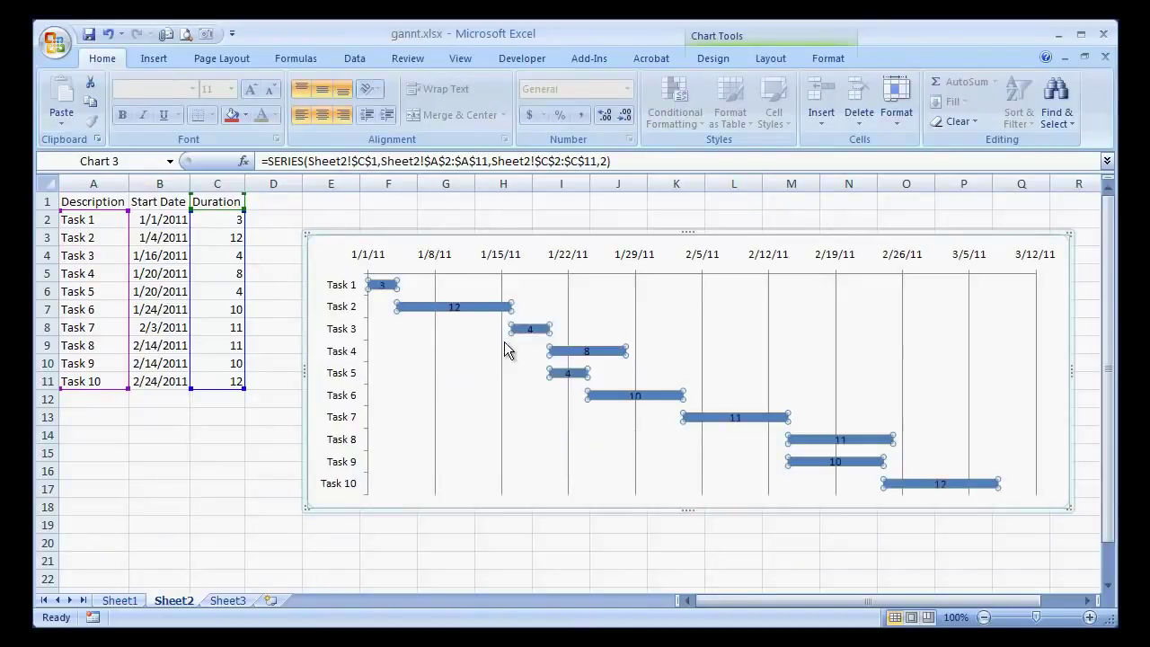
Format the Duration data labels to contain the Series Name instead of the Value, keeping the chart in view.
{"action": "right_click", "coordinate": [468, 306]}
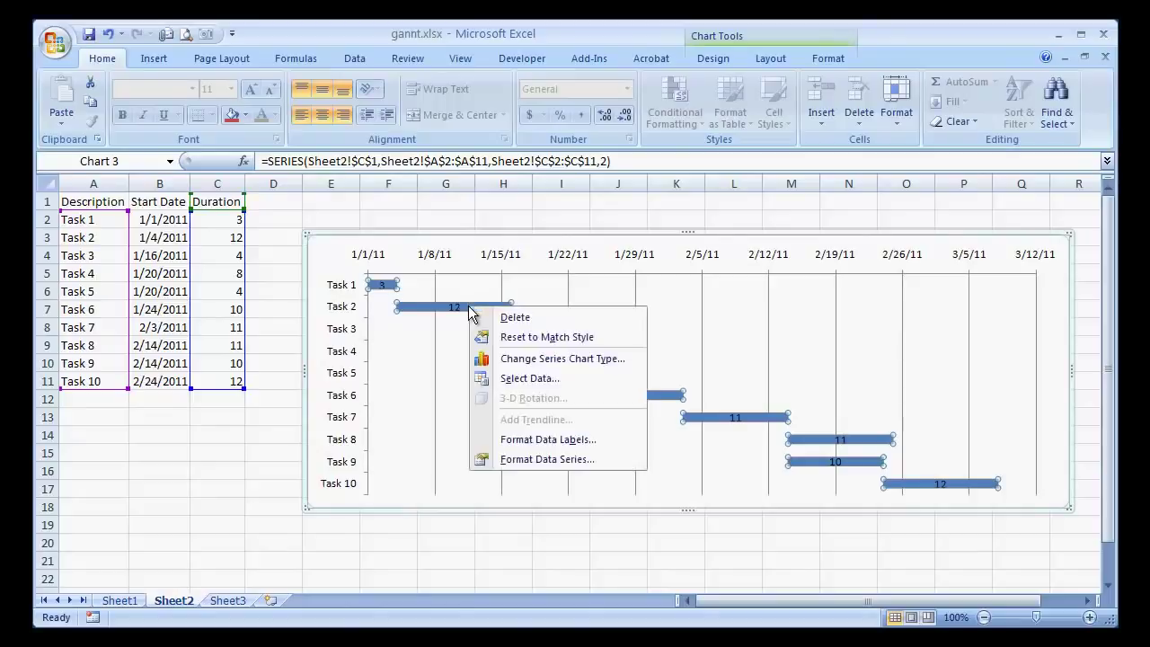
{"action": "left_click", "coordinate": [568, 438]}
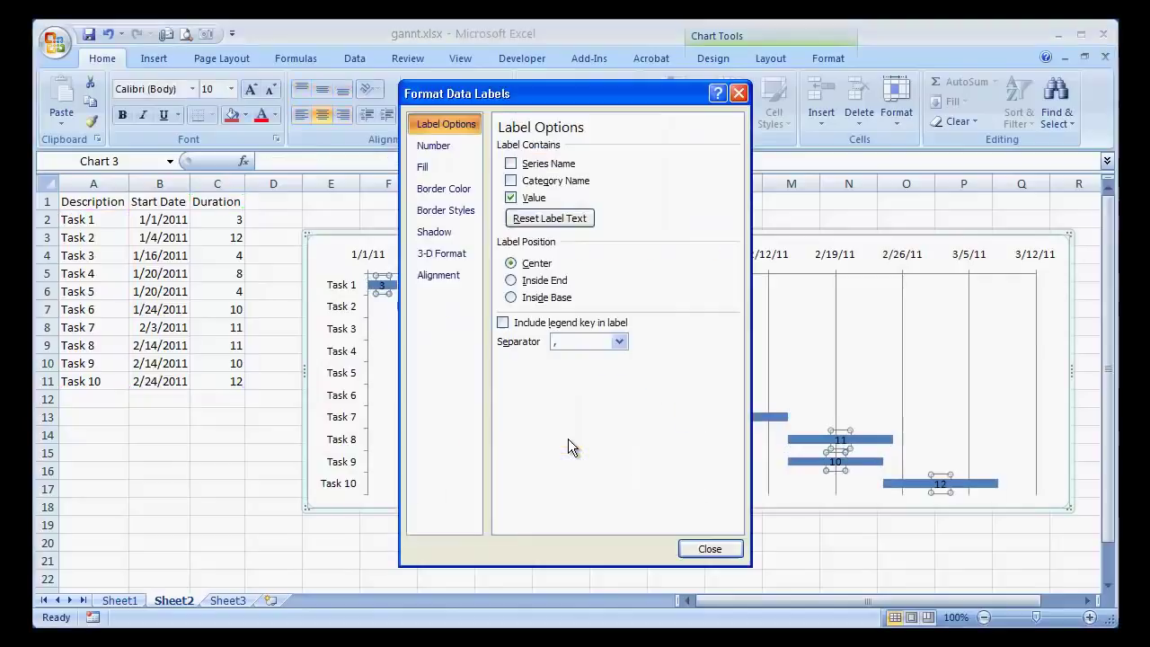
{"action": "left_click", "coordinate": [536, 168]}
{"action": "left_click", "coordinate": [518, 198]}
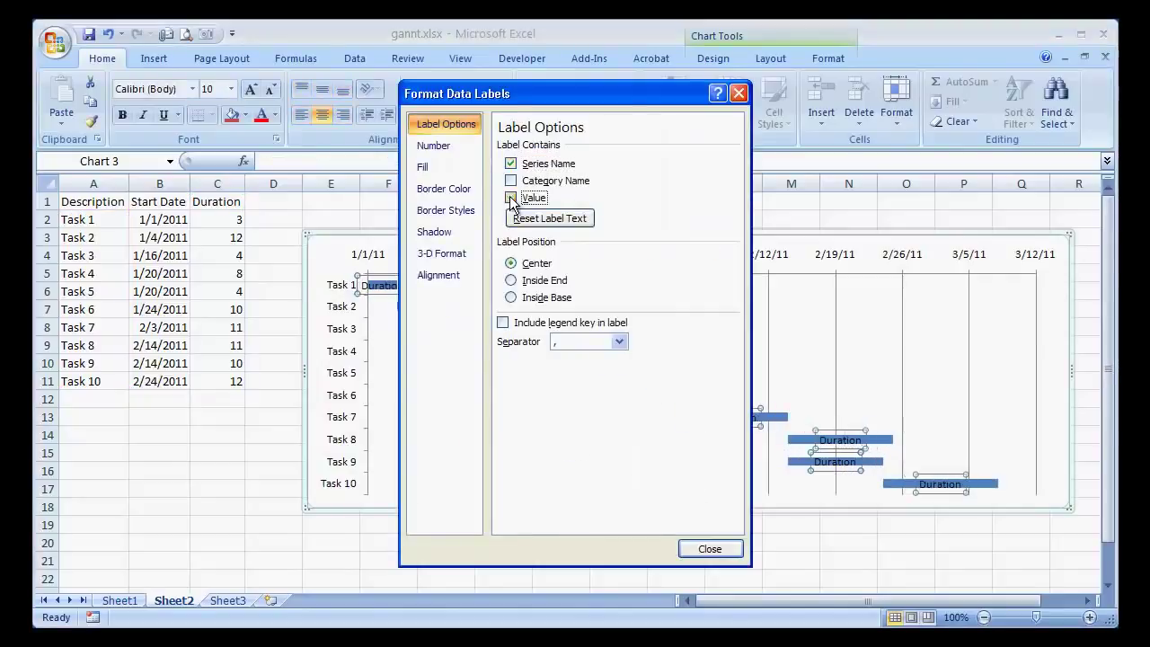
{"action": "left_click_drag", "start_coordinate": [571, 100], "coordinate": [828, 101]}
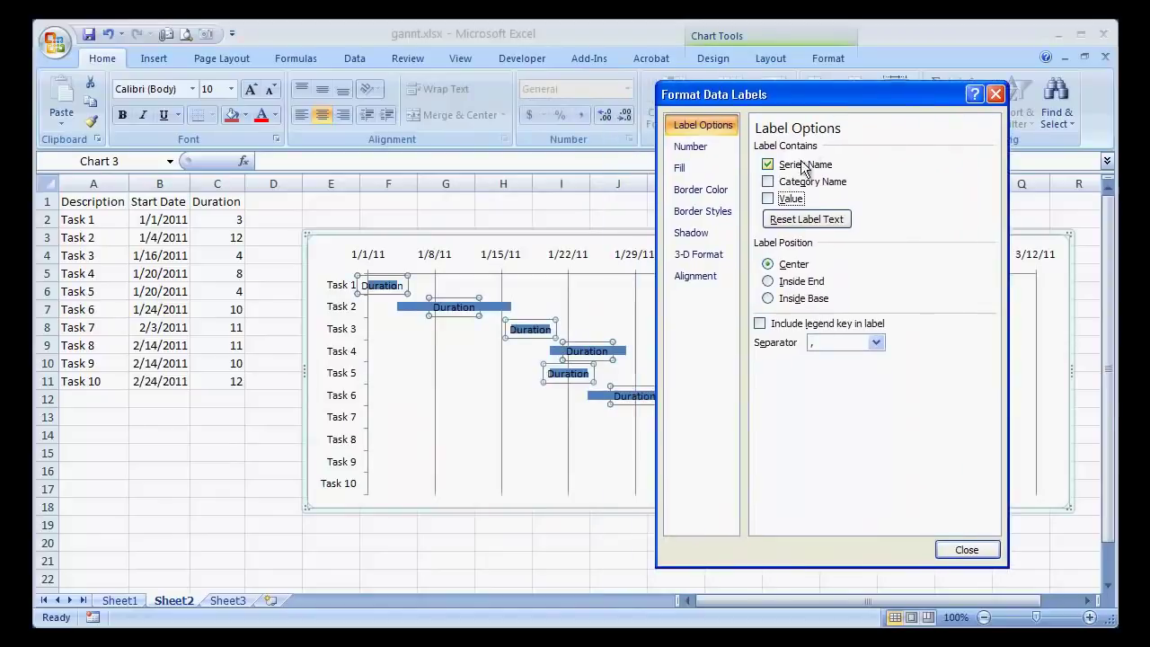
Make the data labels show the Category Name instead of the Series Name, and deselect the chart.
{"action": "left_click", "coordinate": [768, 165]}
{"action": "left_click", "coordinate": [771, 182]}
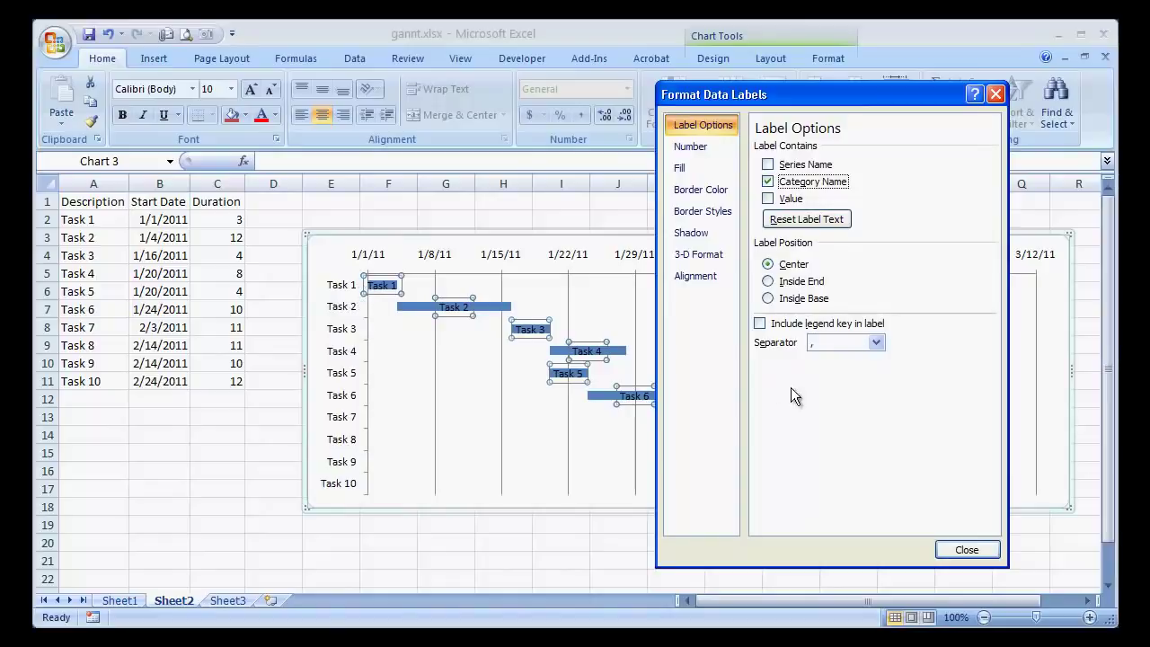
{"action": "left_click", "coordinate": [966, 550]}
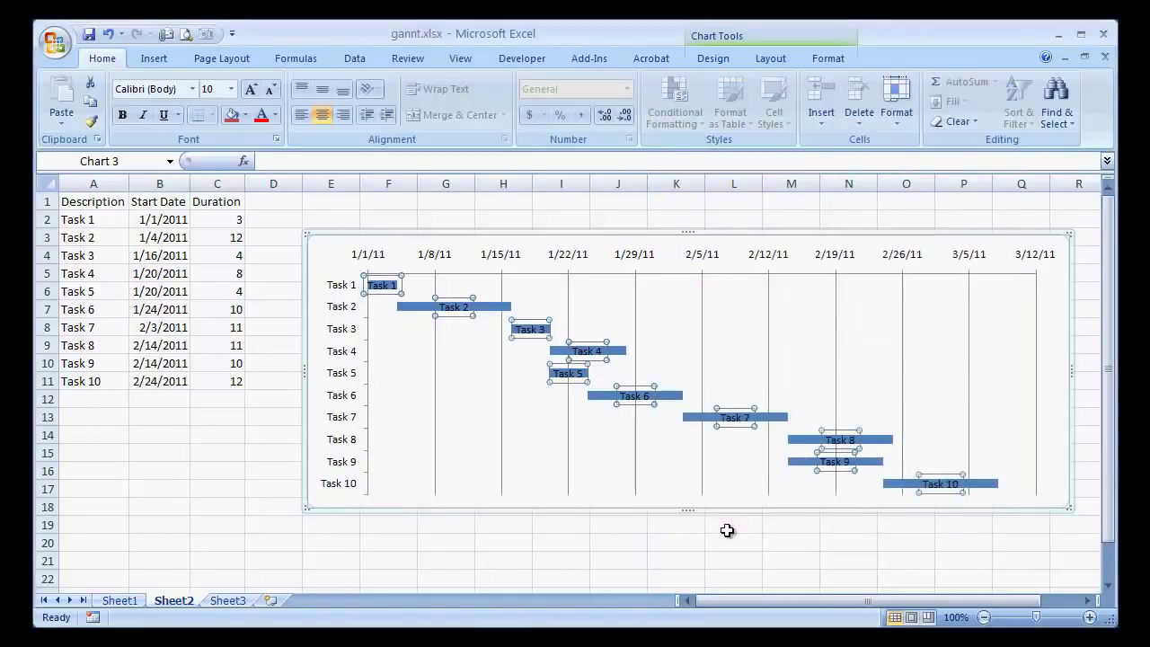
{"action": "left_click", "coordinate": [675, 542]}
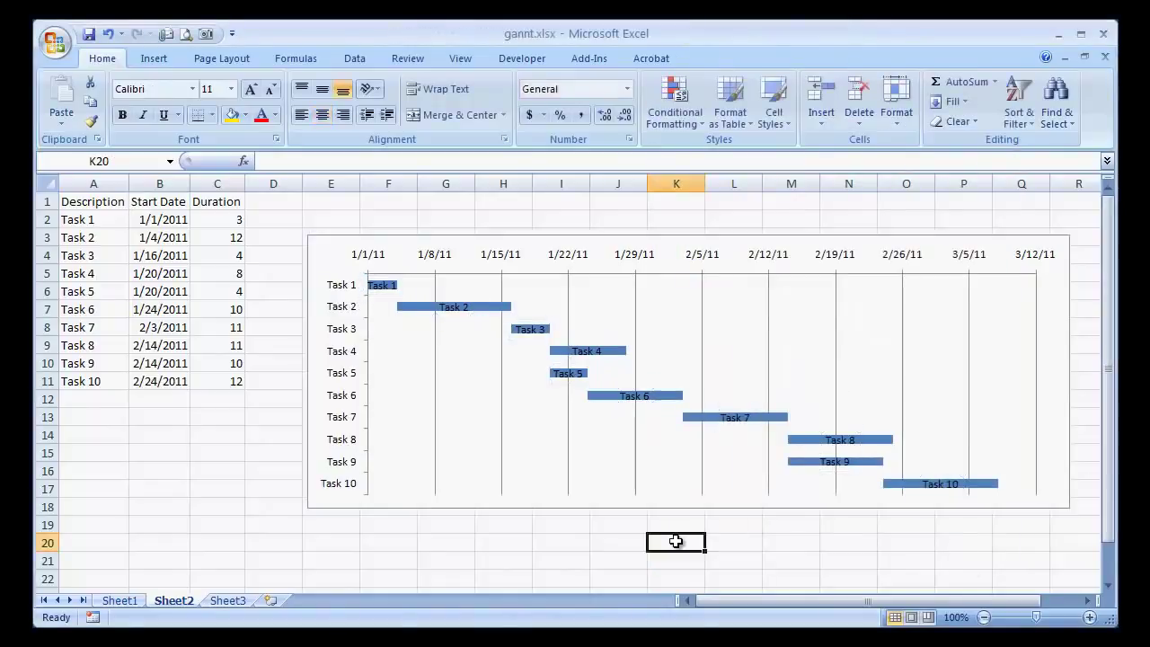
Set the font color of the chart's vertical task axis labels to white and deselect the chart.
{"action": "left_click", "coordinate": [333, 288]}
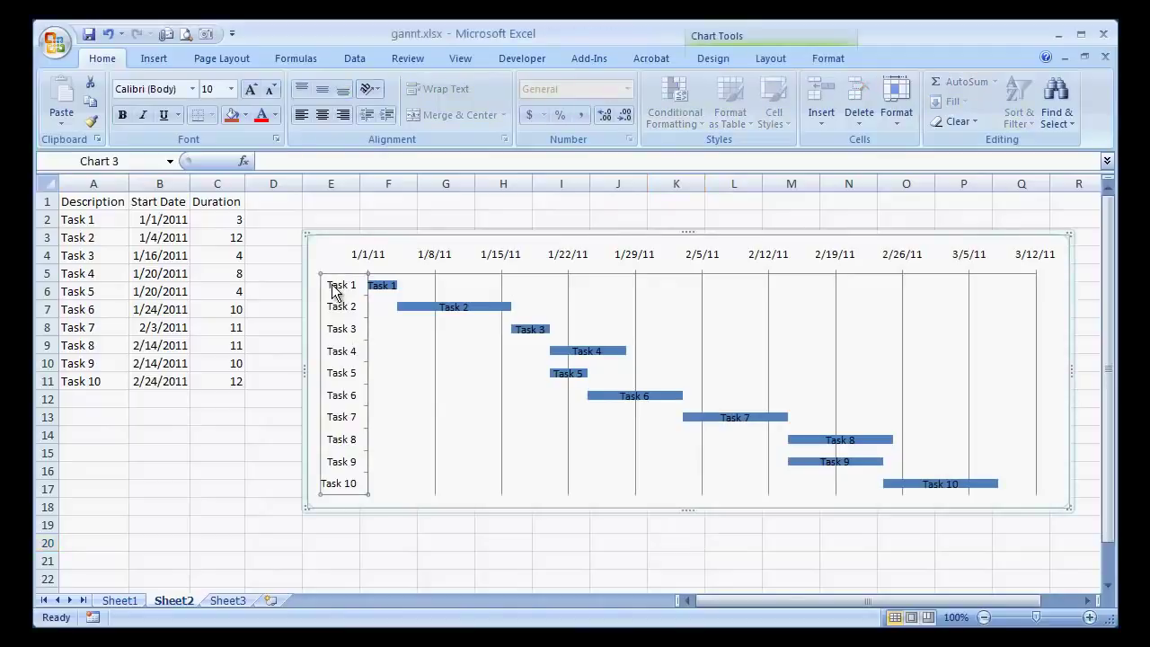
{"action": "right_click", "coordinate": [333, 290]}
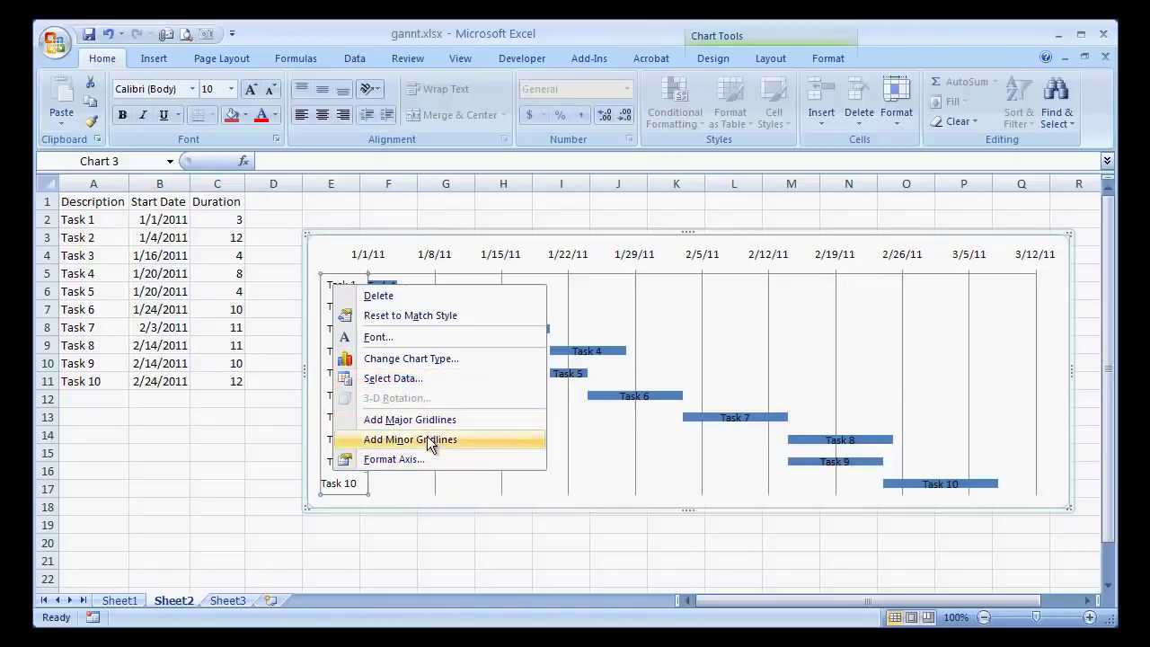
{"action": "left_click", "coordinate": [416, 341]}
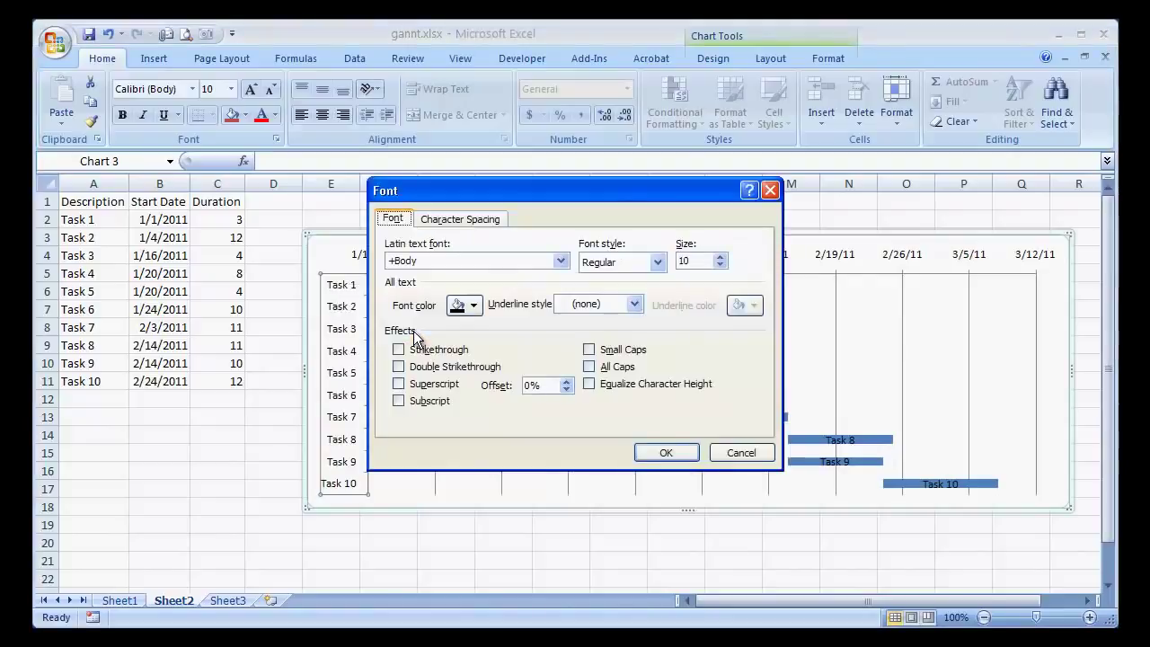
{"action": "left_click", "coordinate": [473, 305]}
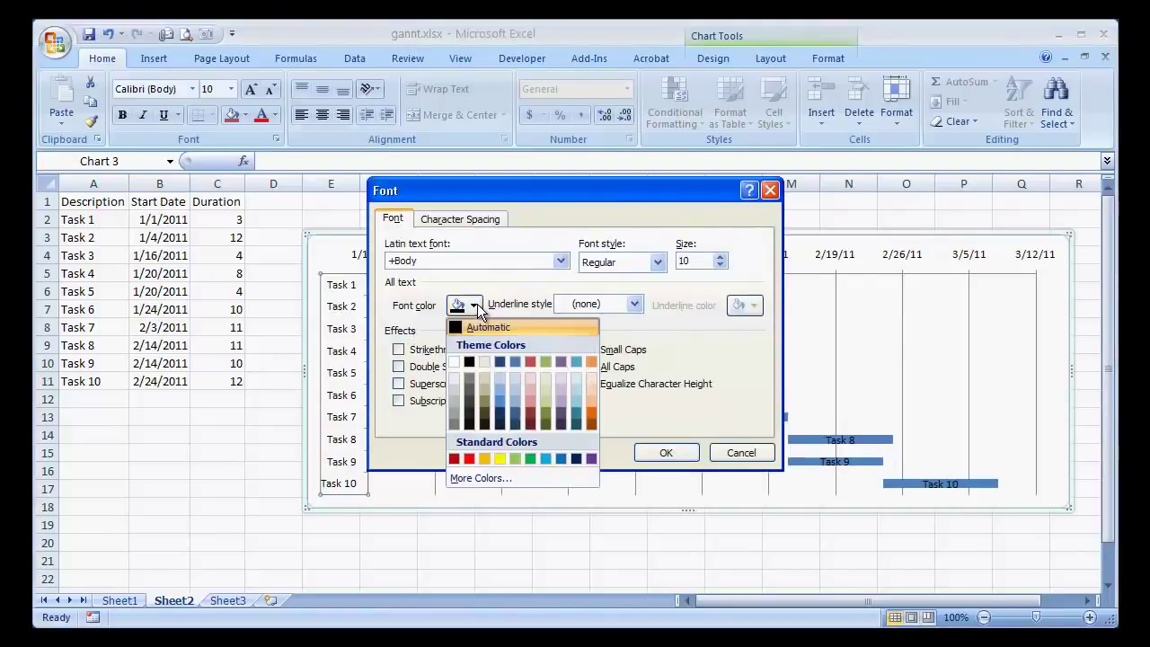
{"action": "left_click", "coordinate": [455, 368]}
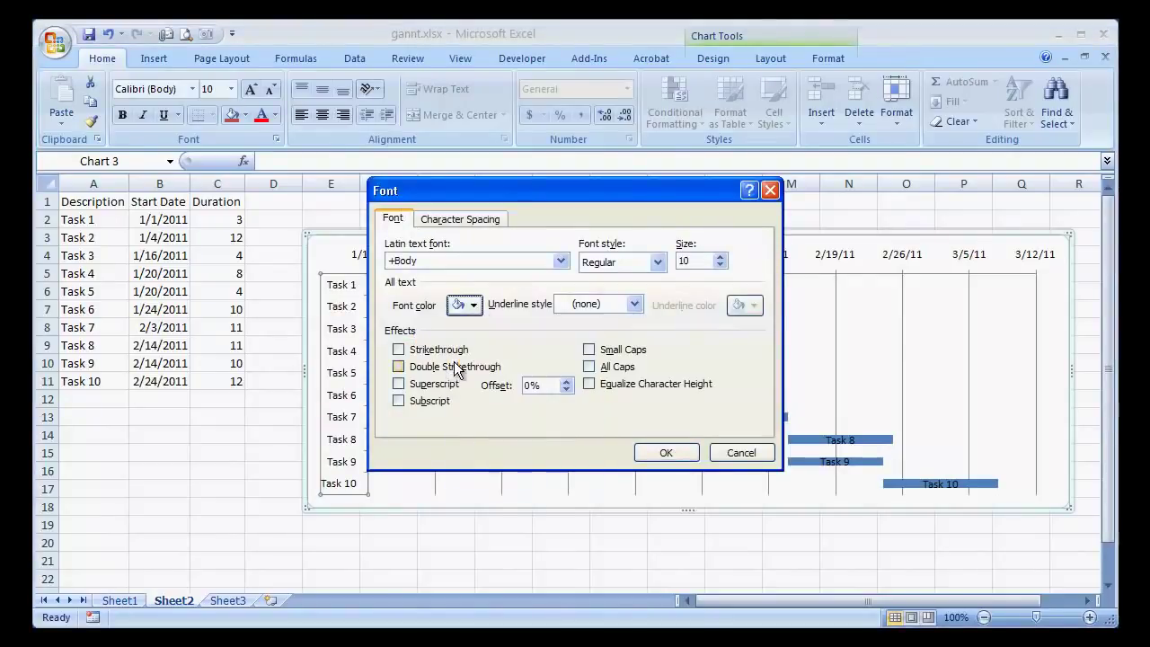
{"action": "left_click", "coordinate": [683, 456]}
{"action": "left_click", "coordinate": [566, 544]}
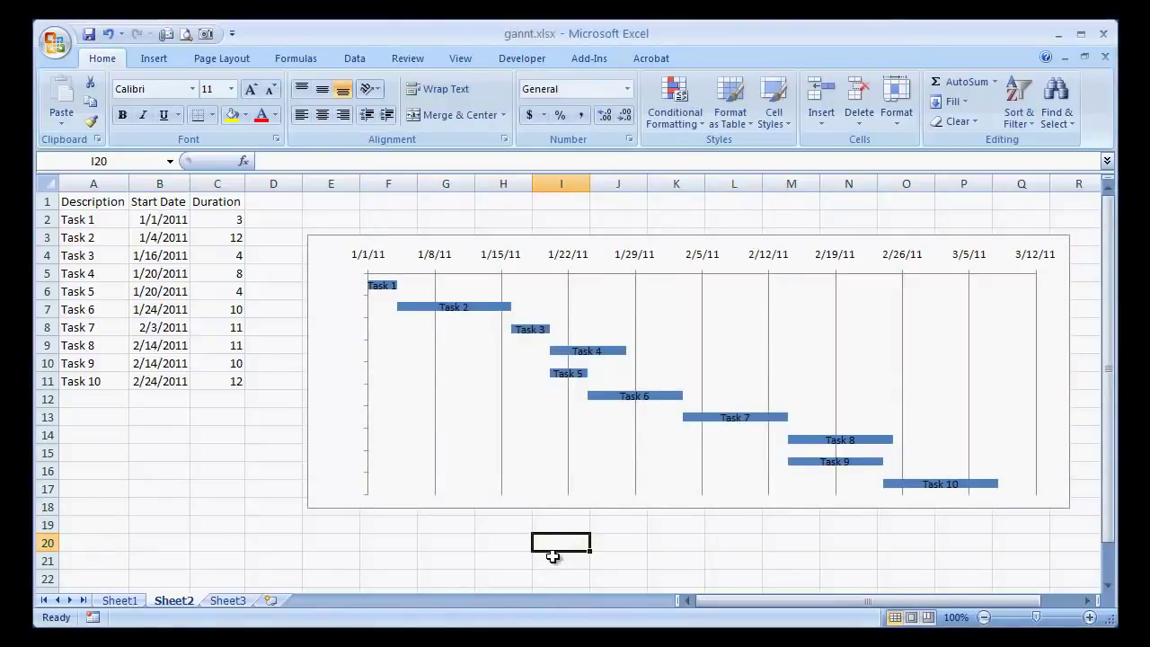
Undo the white font color on the task axis labels.
{"action": "key", "text": "ctrl+z"}
{"action": "left_click", "coordinate": [553, 557]}
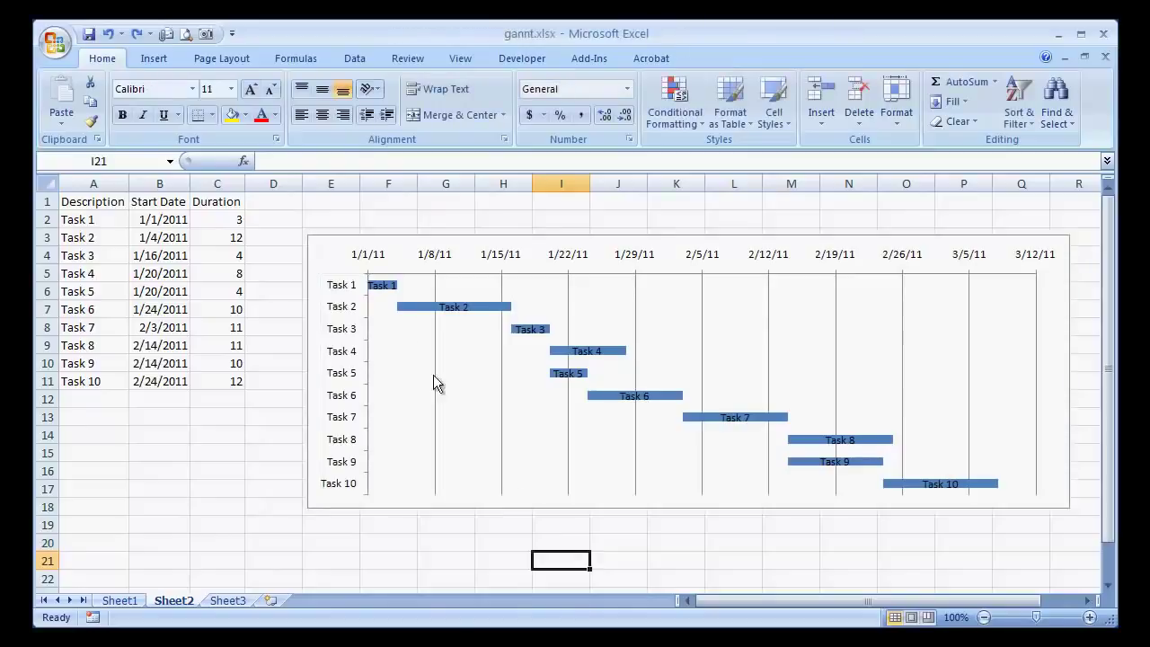